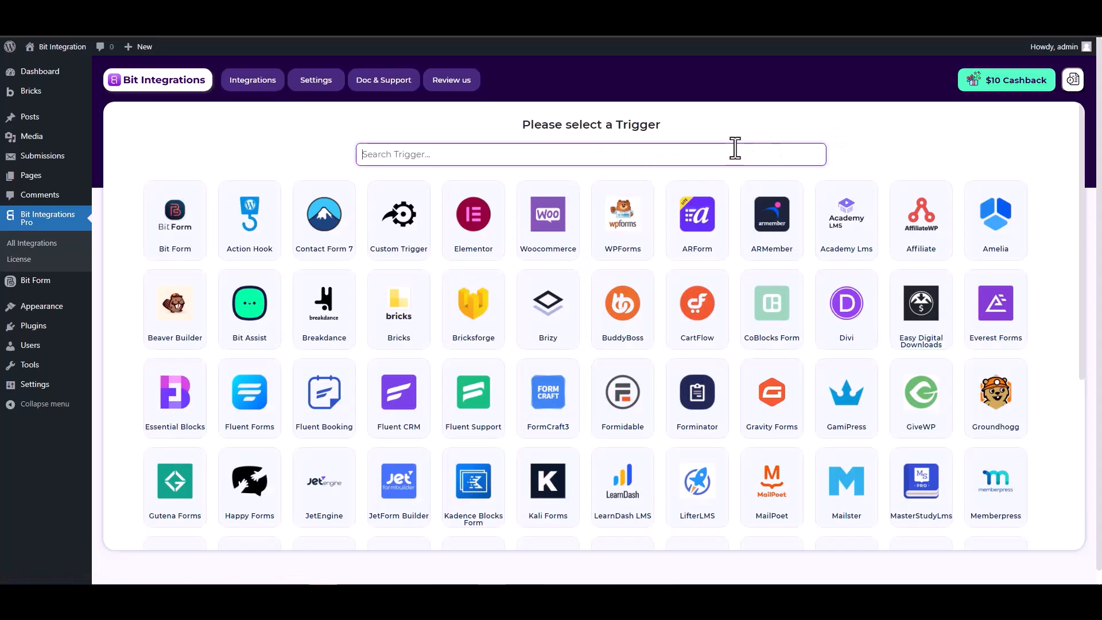
Search triggers for 'brick' and pick Bricksforge as the integration trigger
text(brick)
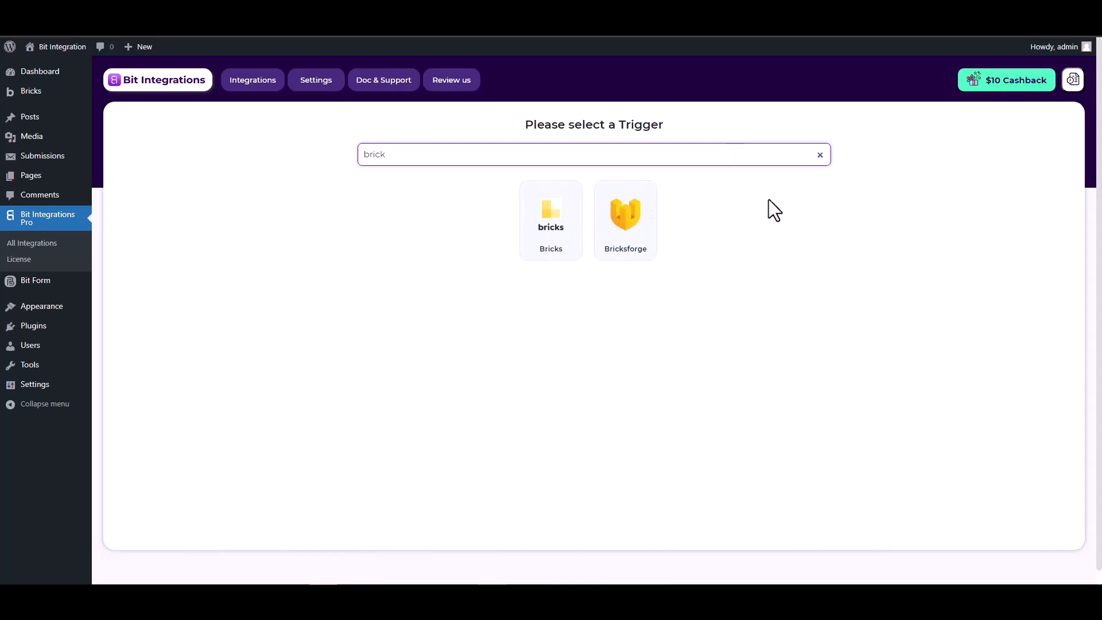
click(625, 228)
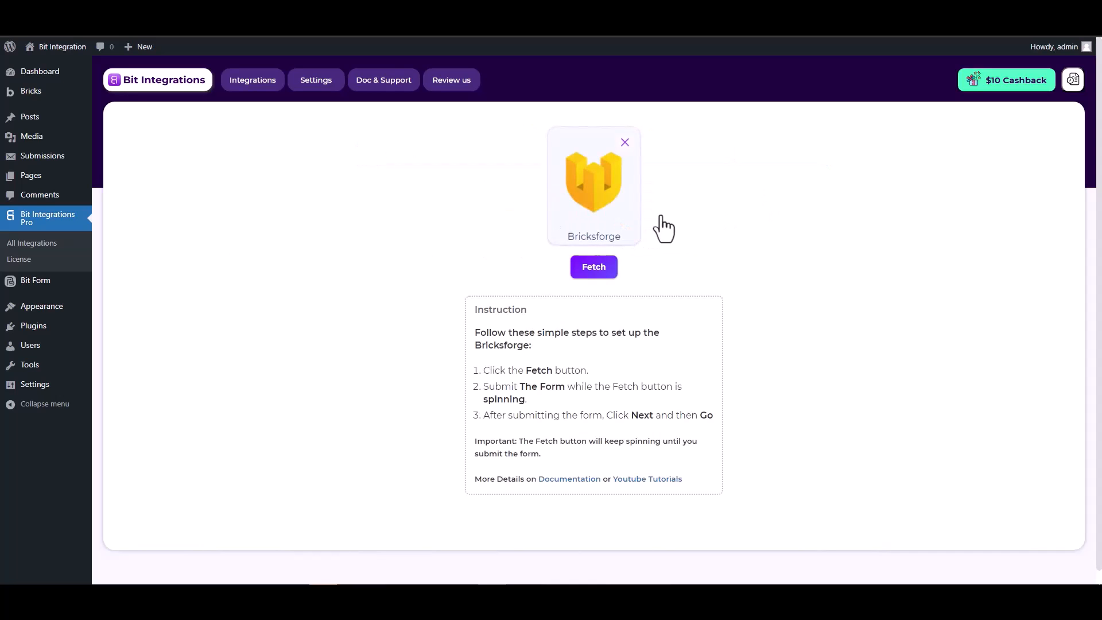
Start fetching, then submit the Bricks form with name 'test', a test e-mail and phone number
click(591, 275)
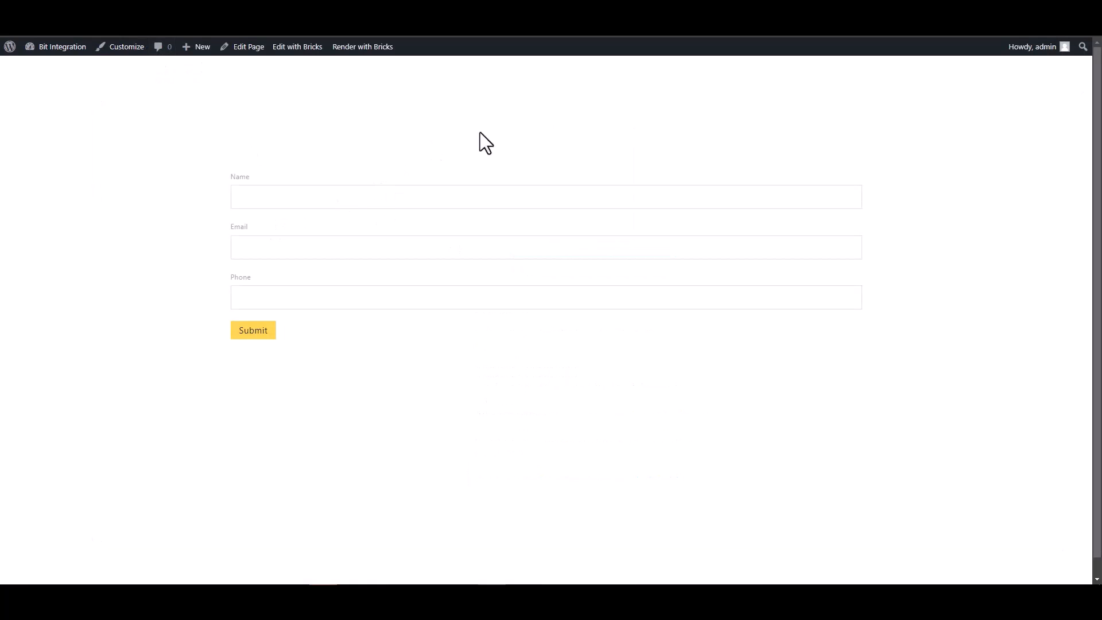
click(767, 198)
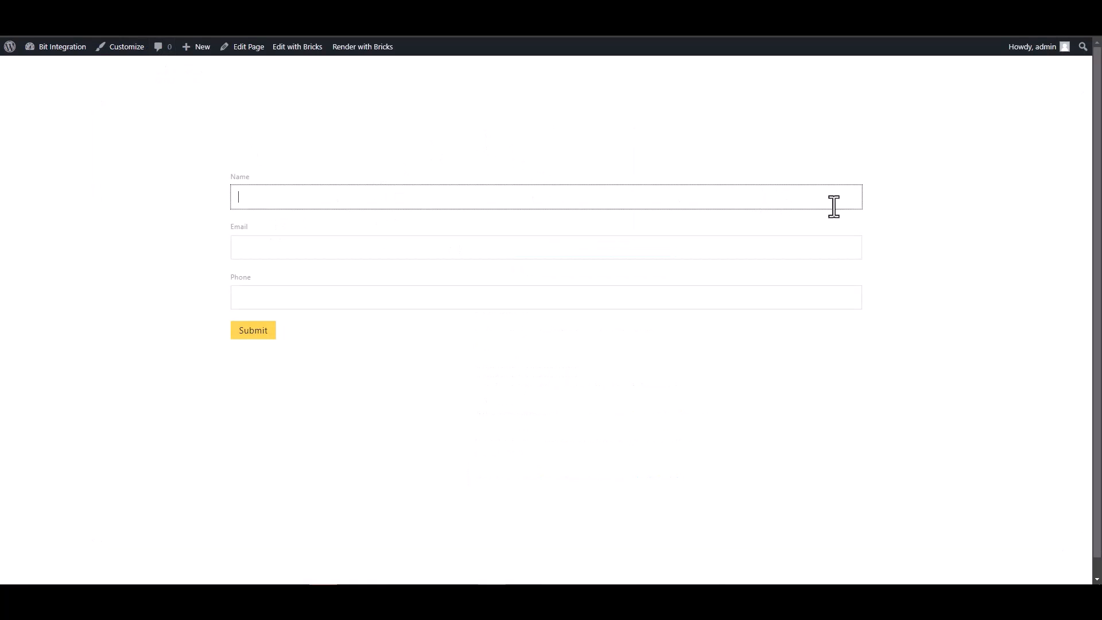
text(test)
click(834, 246)
text(tes)
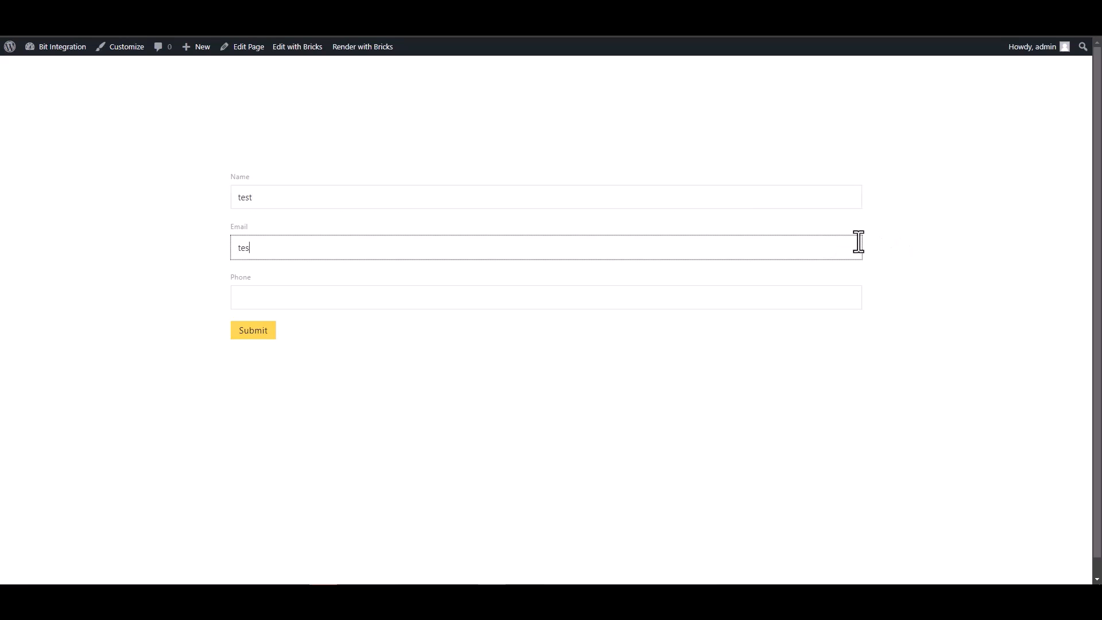
text(t@gmail.com)
click(769, 296)
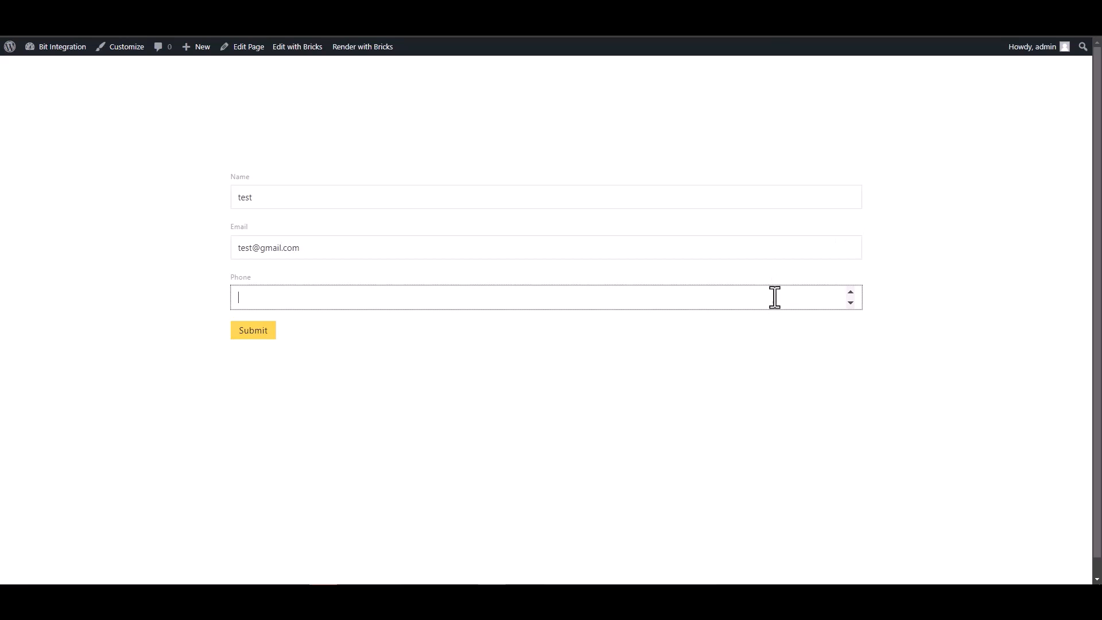
text(123456)
click(265, 338)
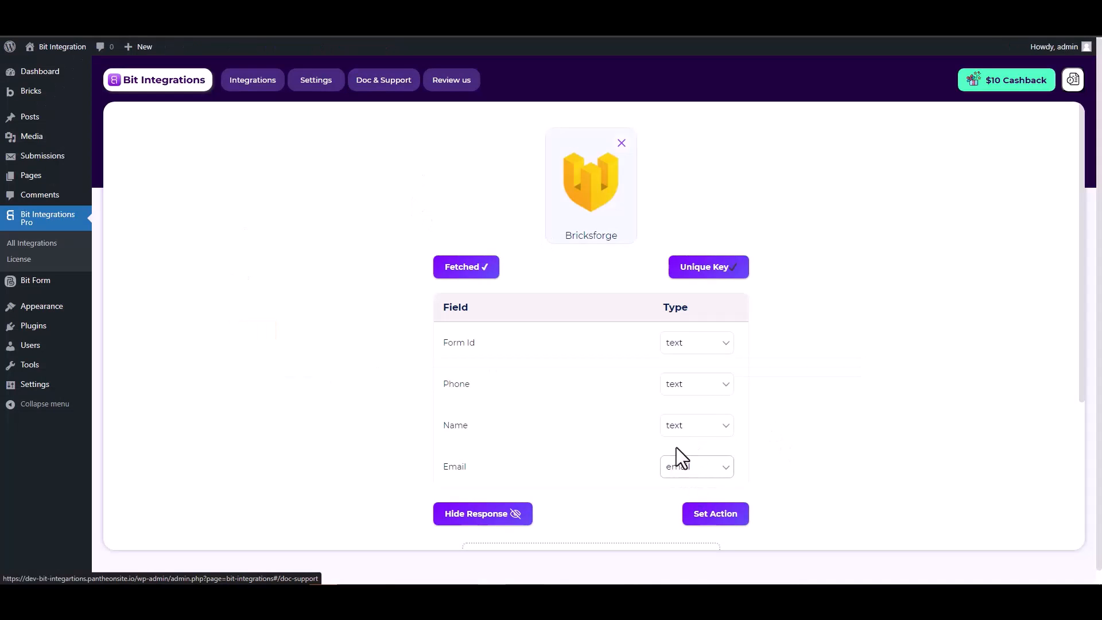
Proceed past the fetched fields to Set Action and search actions for 'sales'
scroll(677, 447, down, 2)
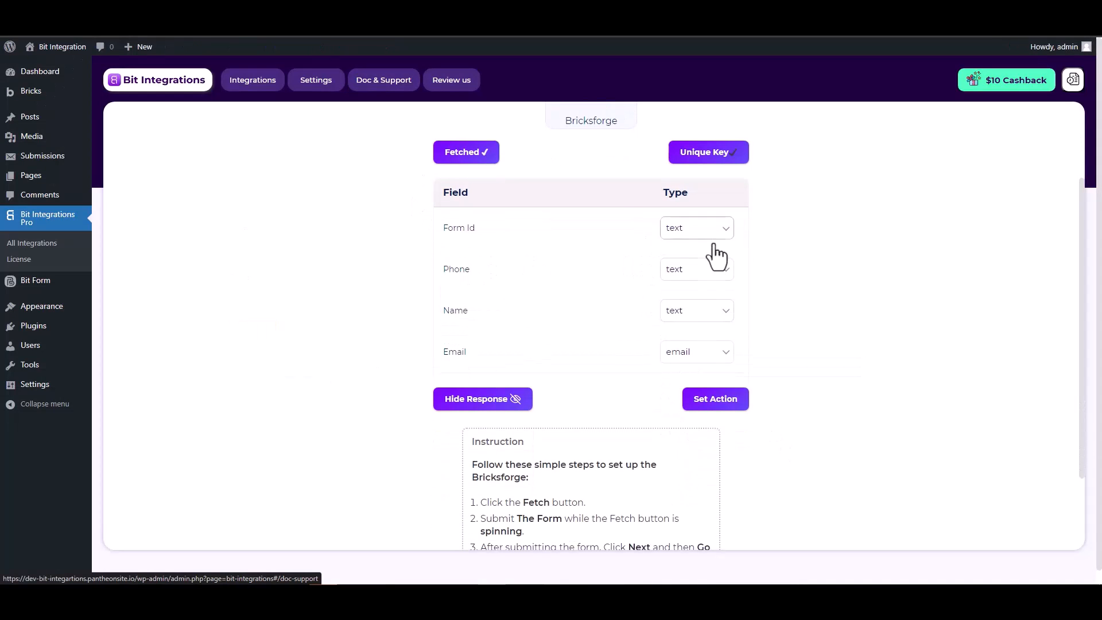
scroll(788, 282, up, 2)
scroll(788, 284, down, 1)
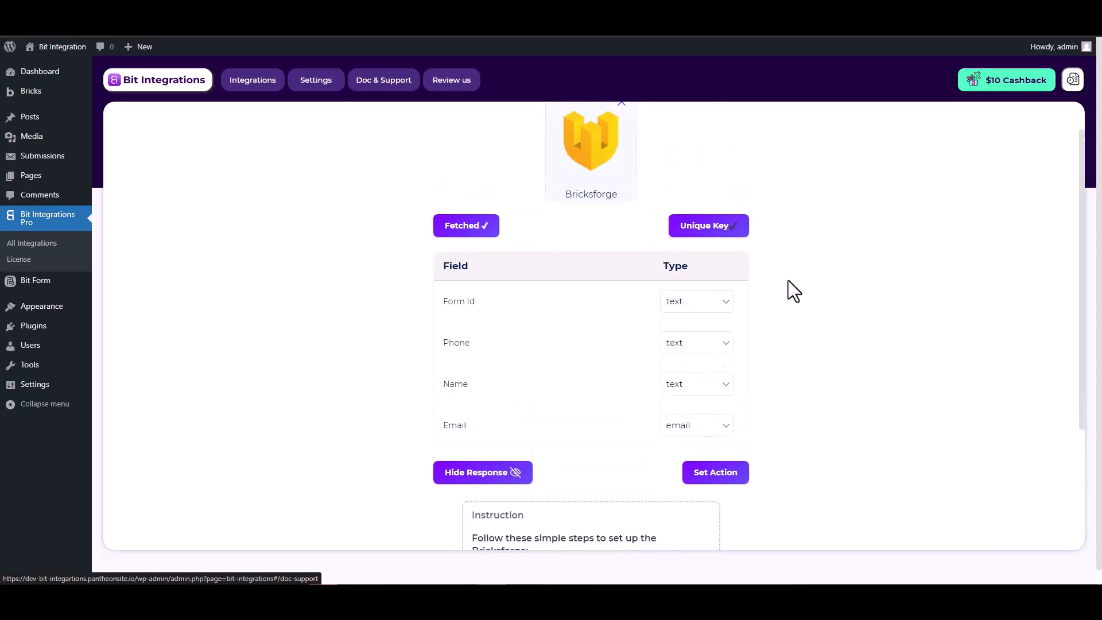
click(717, 456)
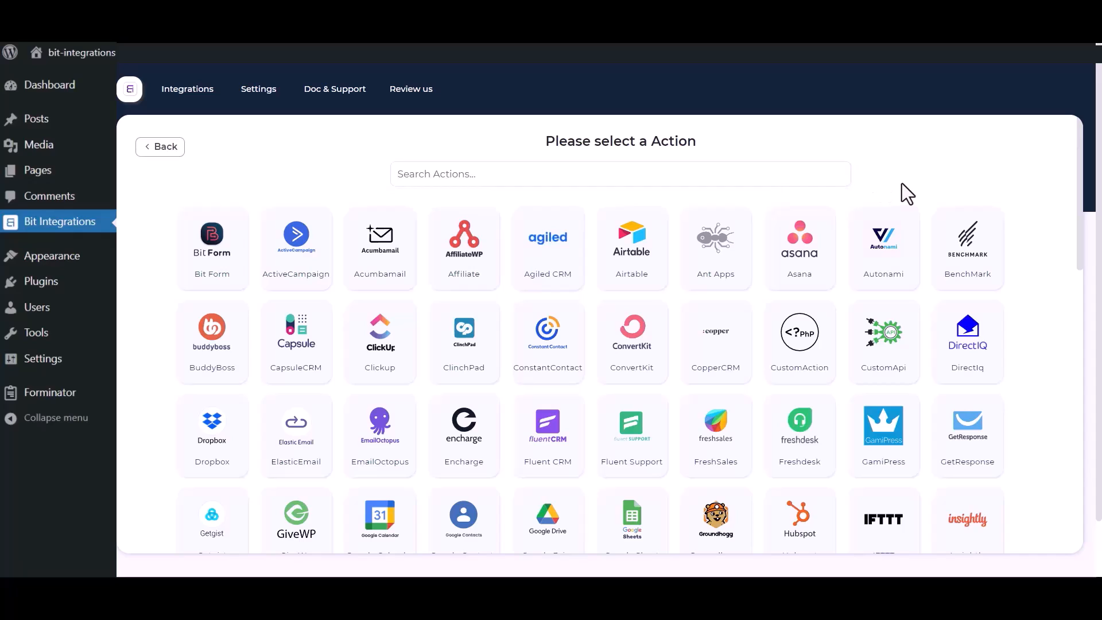
click(751, 176)
text(sales)
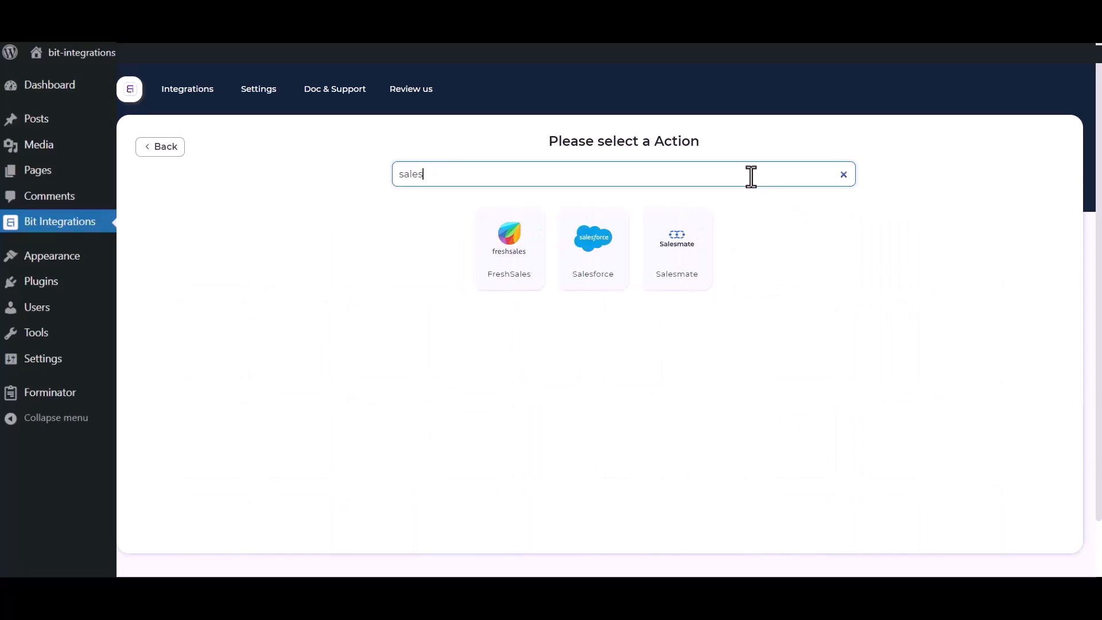
Choose Salesforce as the action and review its Integration Name and client id/secret fields
click(583, 268)
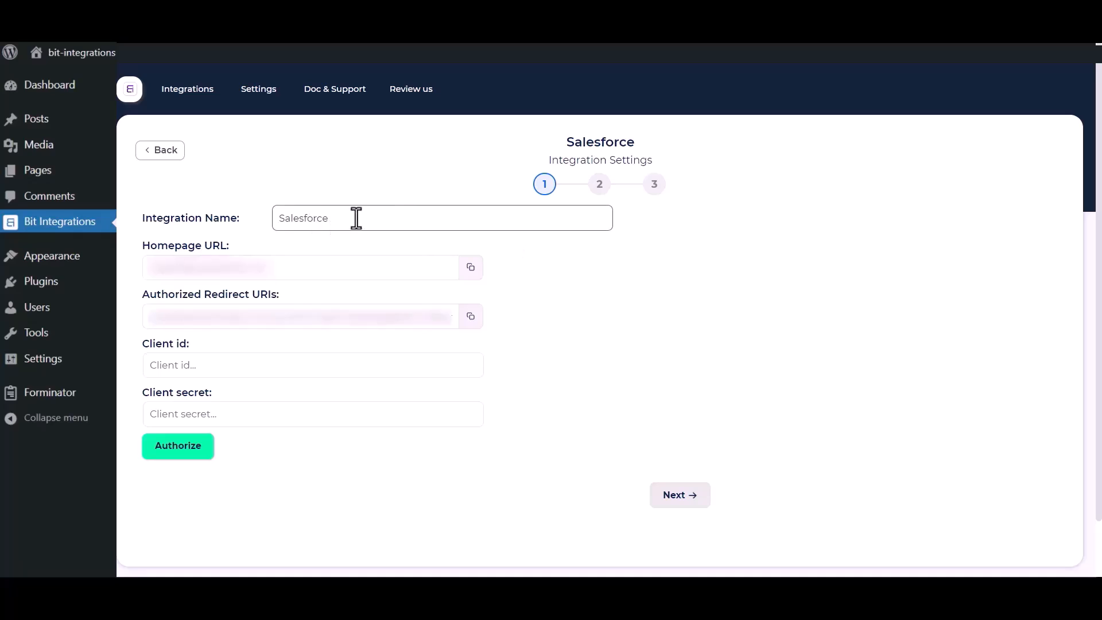
drag(358, 218, 285, 219)
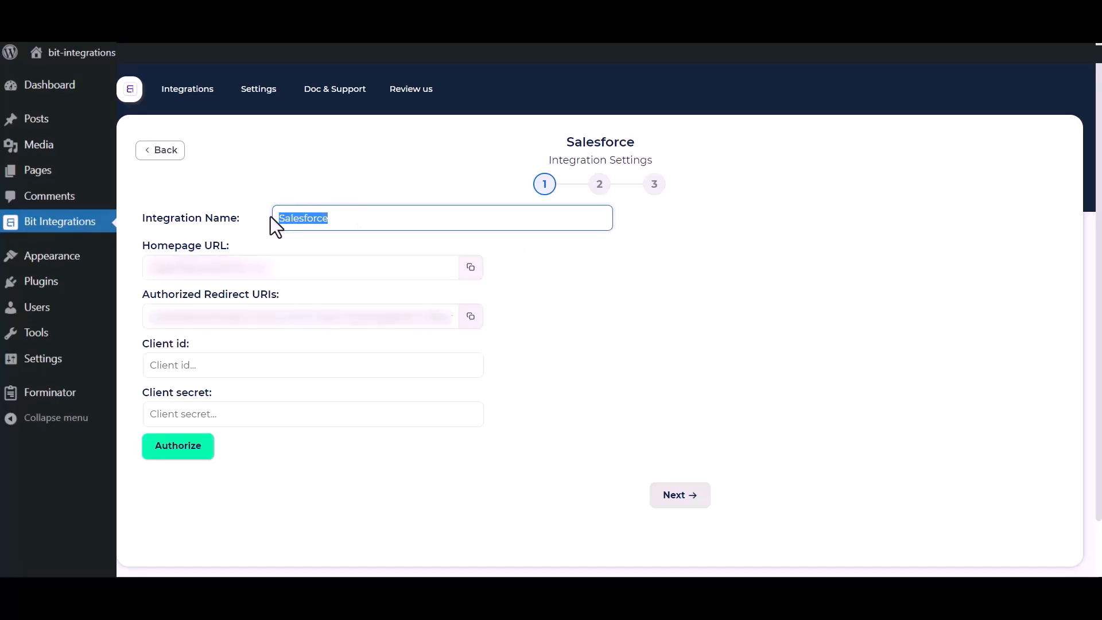
click(622, 385)
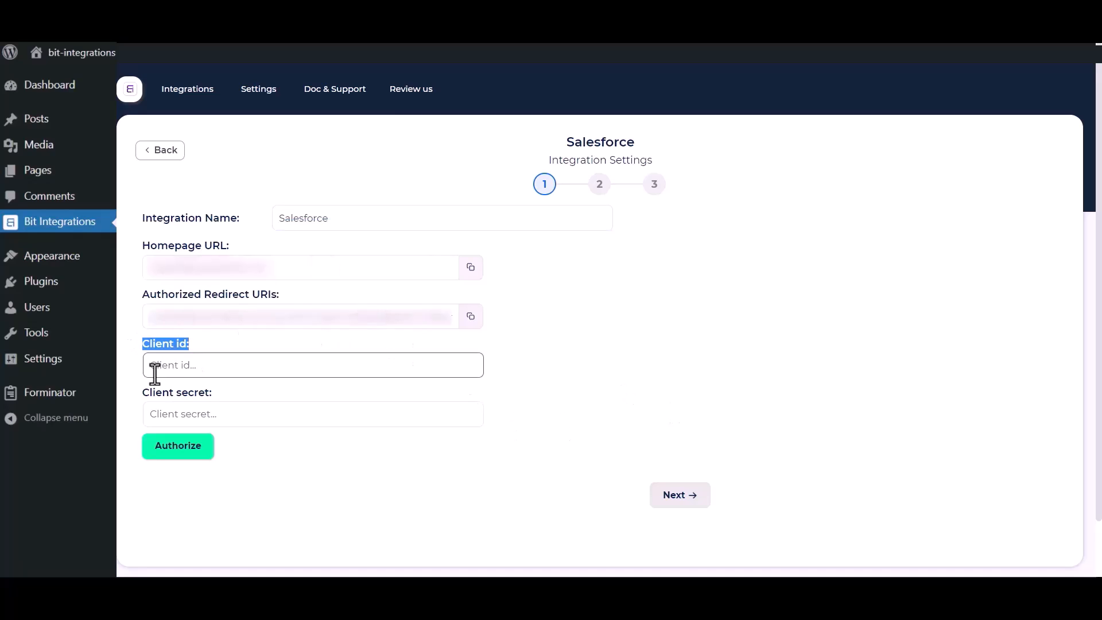
drag(144, 392, 209, 399)
click(588, 379)
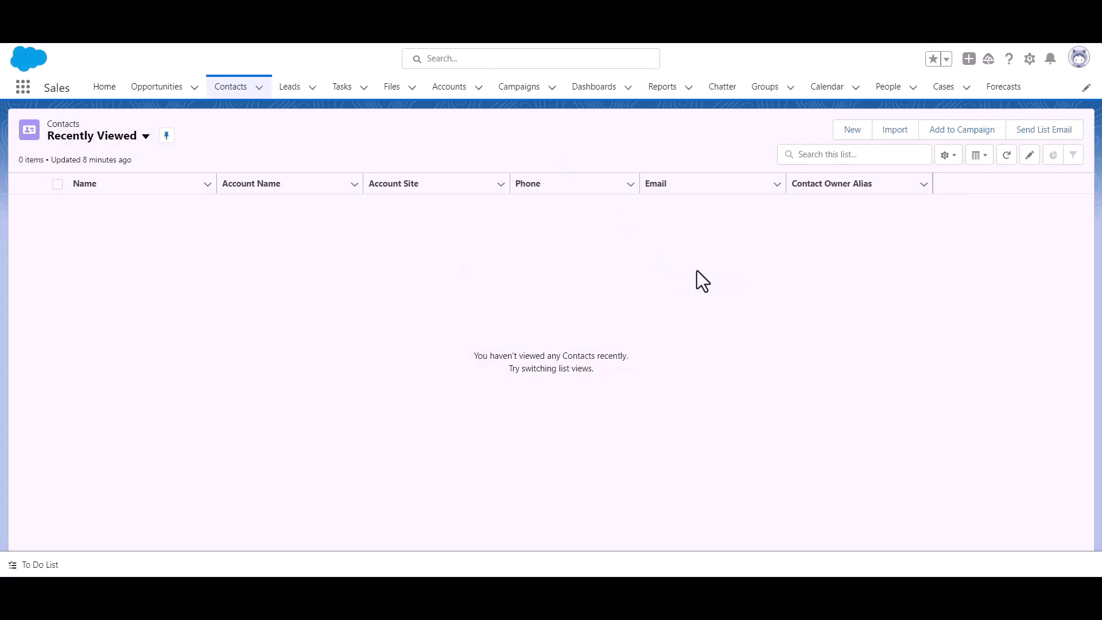
Go to Salesforce Setup and open App Manager under Platform Tools > Apps
click(1029, 59)
click(996, 112)
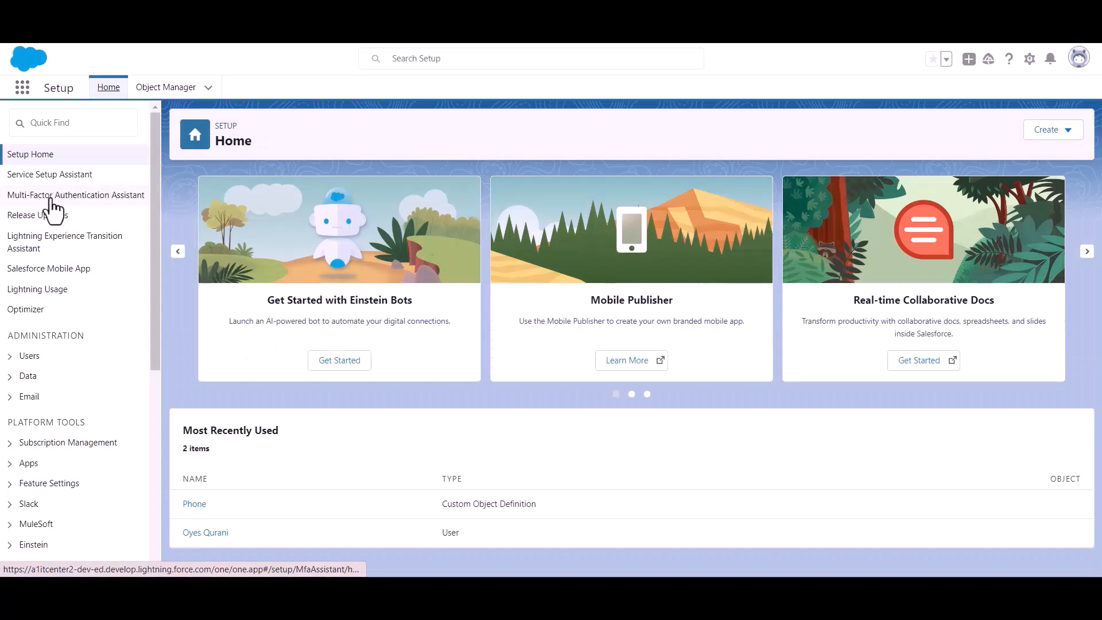
scroll(69, 244, down, 3)
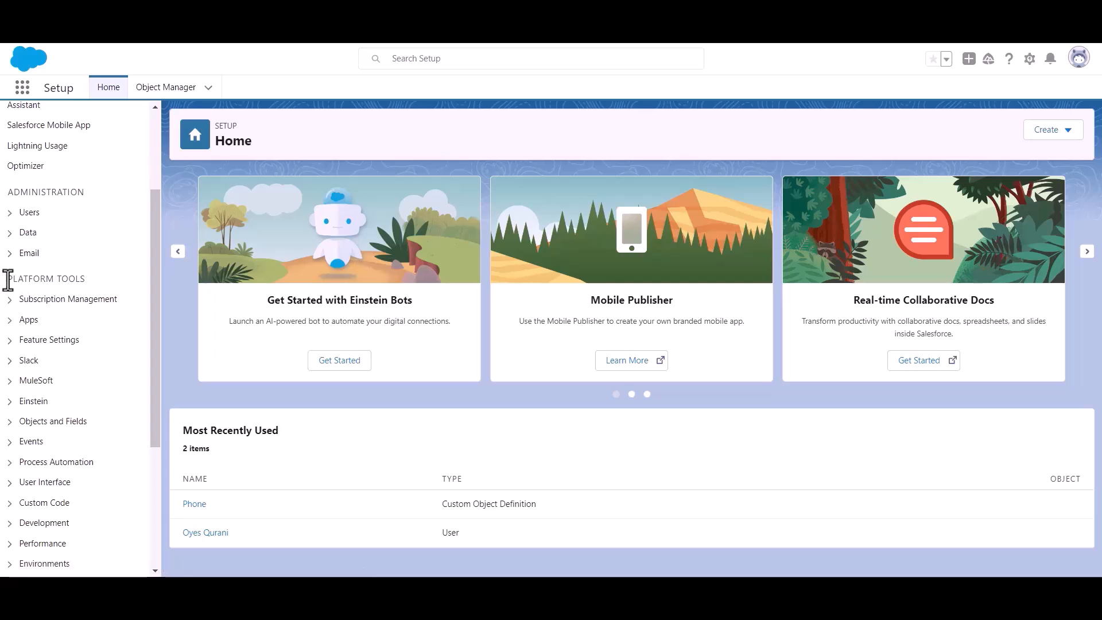
drag(7, 278, 112, 282)
click(11, 322)
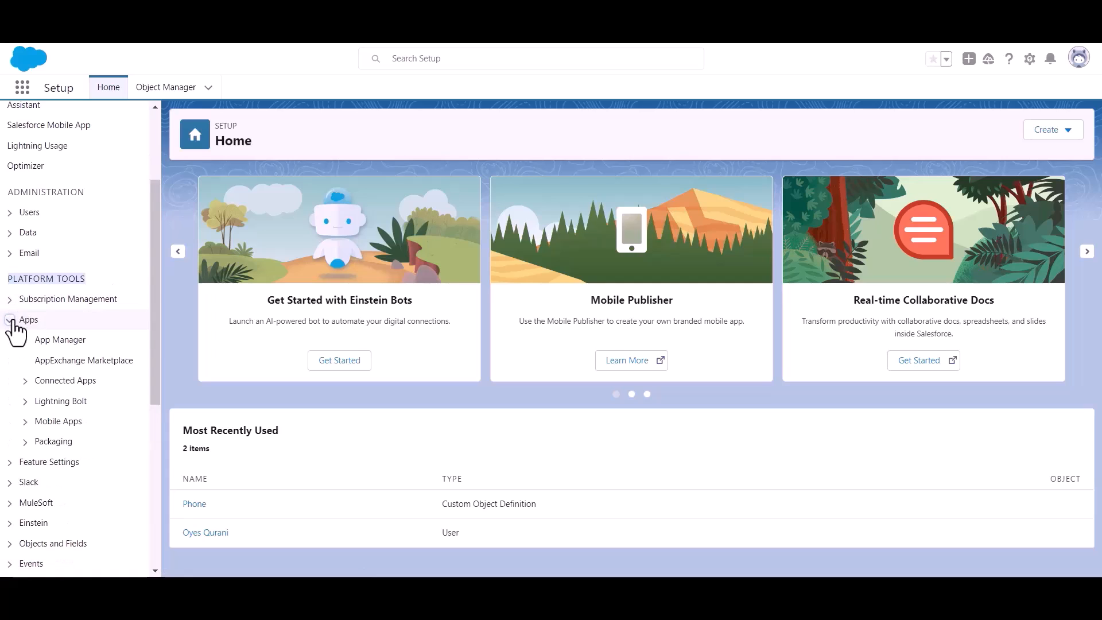
click(65, 343)
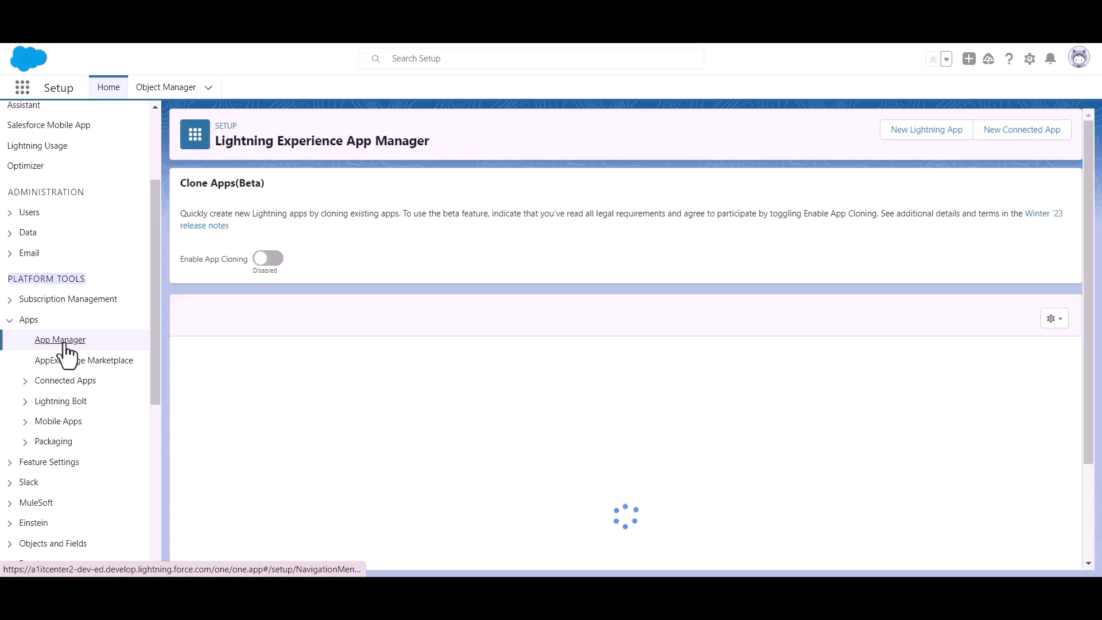
Start a new connected app named 'Bit Apps' and paste the contact e-mail
click(1013, 137)
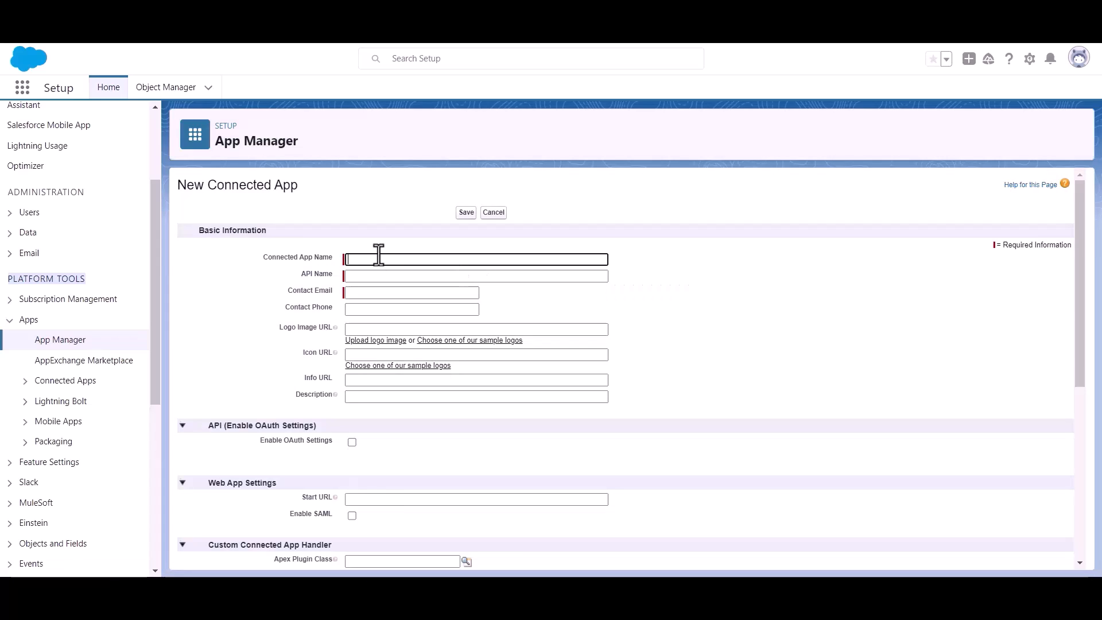
text(Bit Apps)
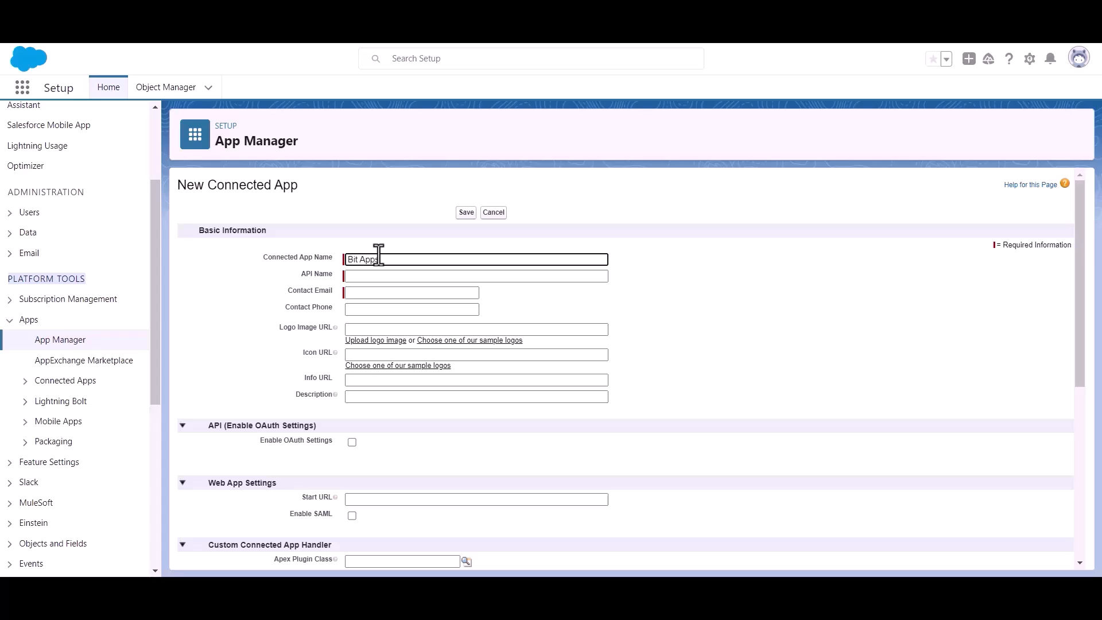
click(385, 292)
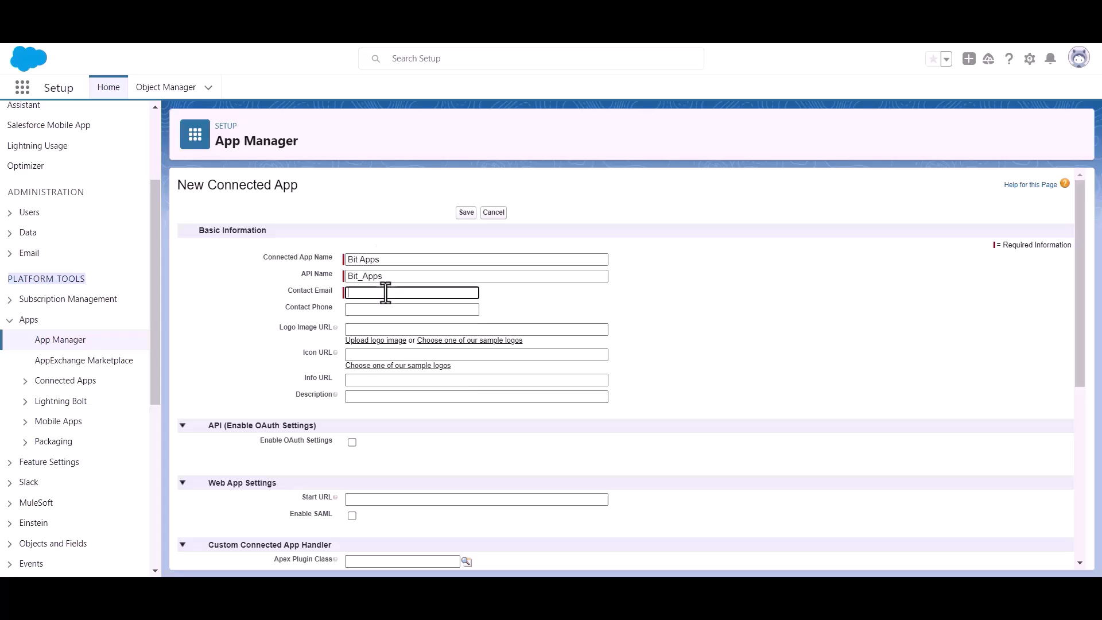
key(ctrl+v)
click(538, 298)
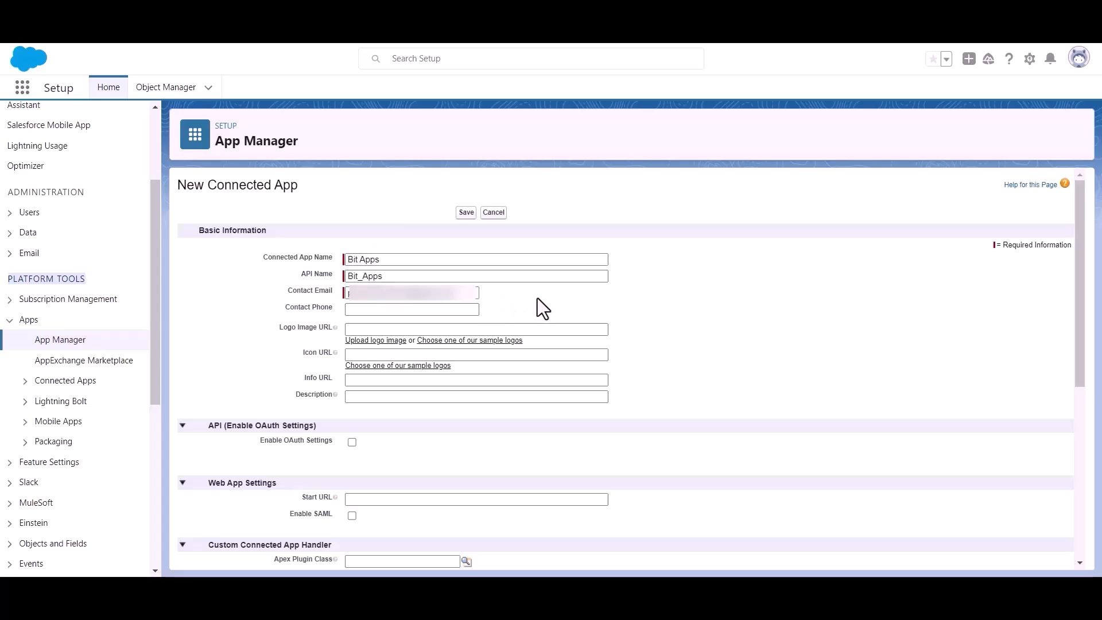
Enable OAuth Settings and copy the authorized redirect URI from Bit Integrations
scroll(536, 295, down, 1)
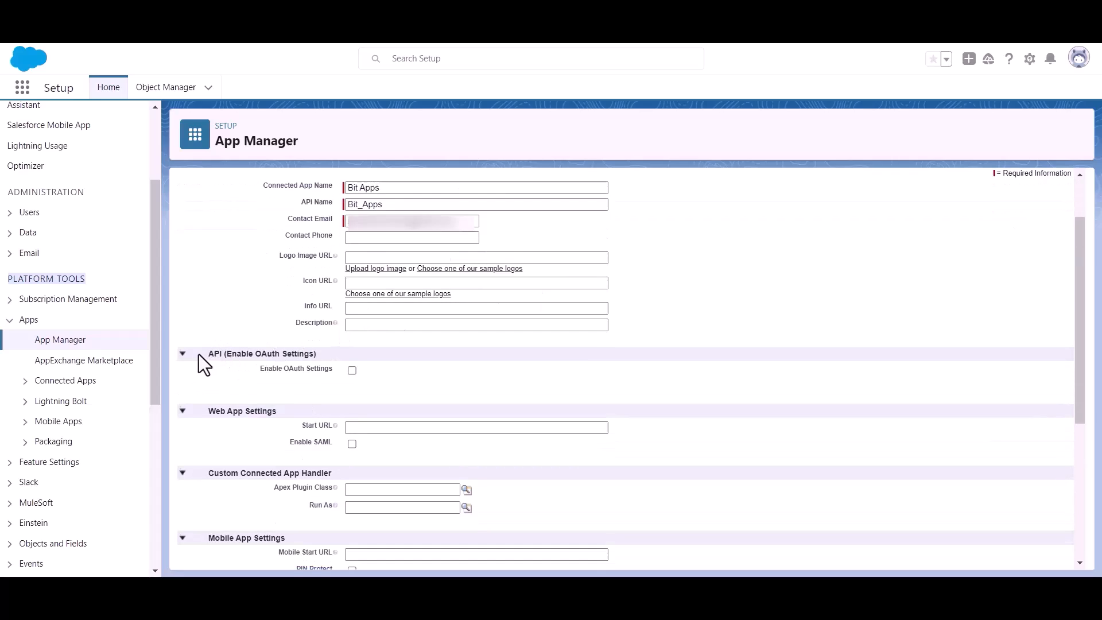
drag(226, 353, 333, 353)
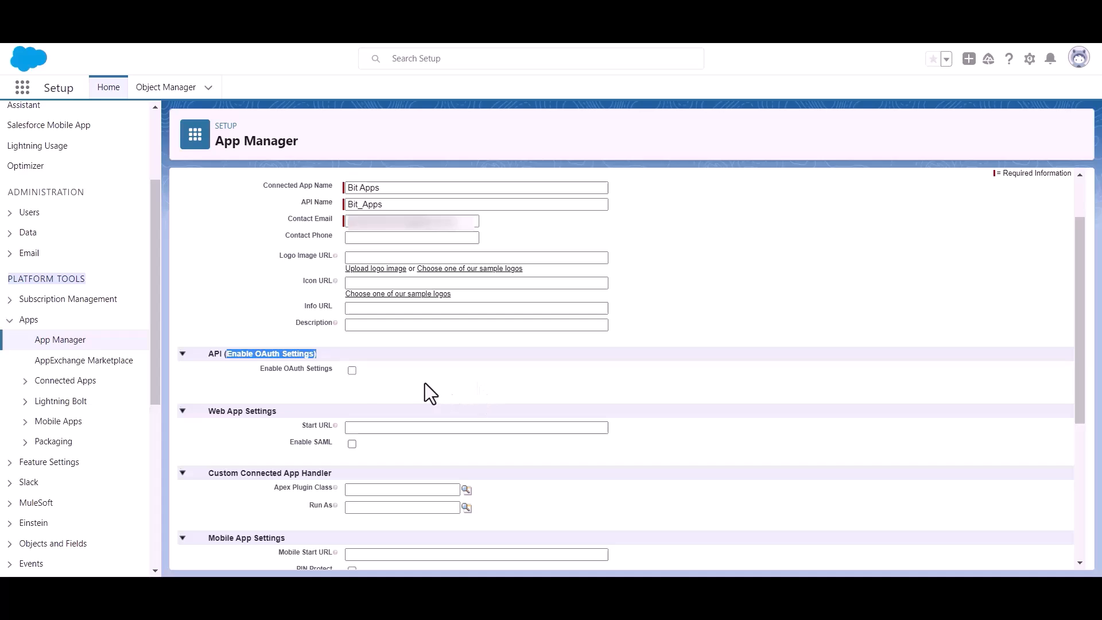
click(350, 381)
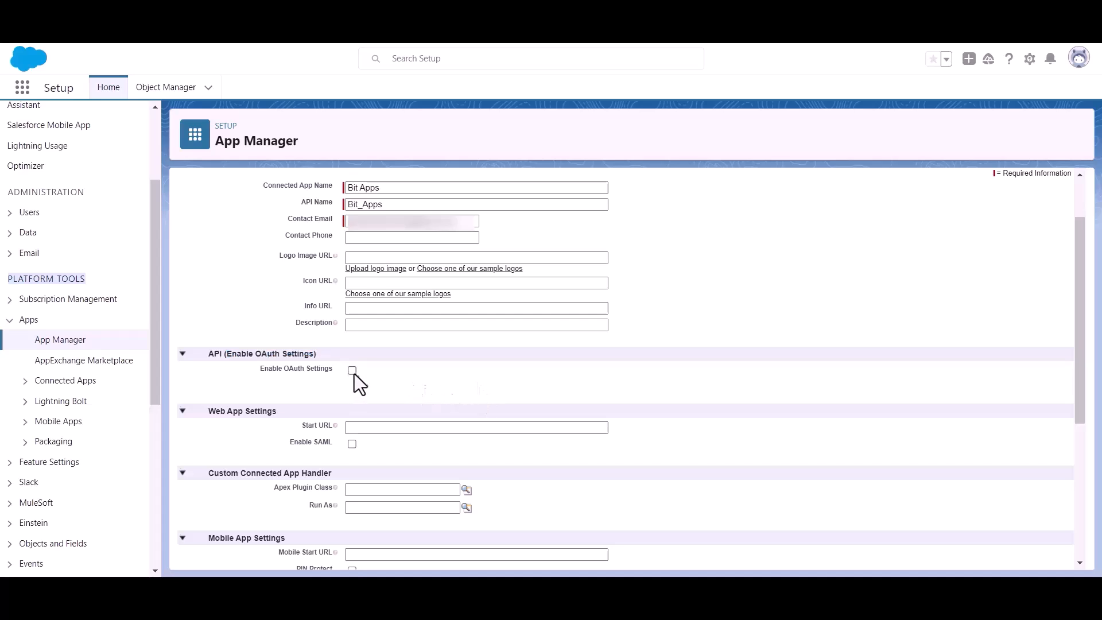
click(351, 370)
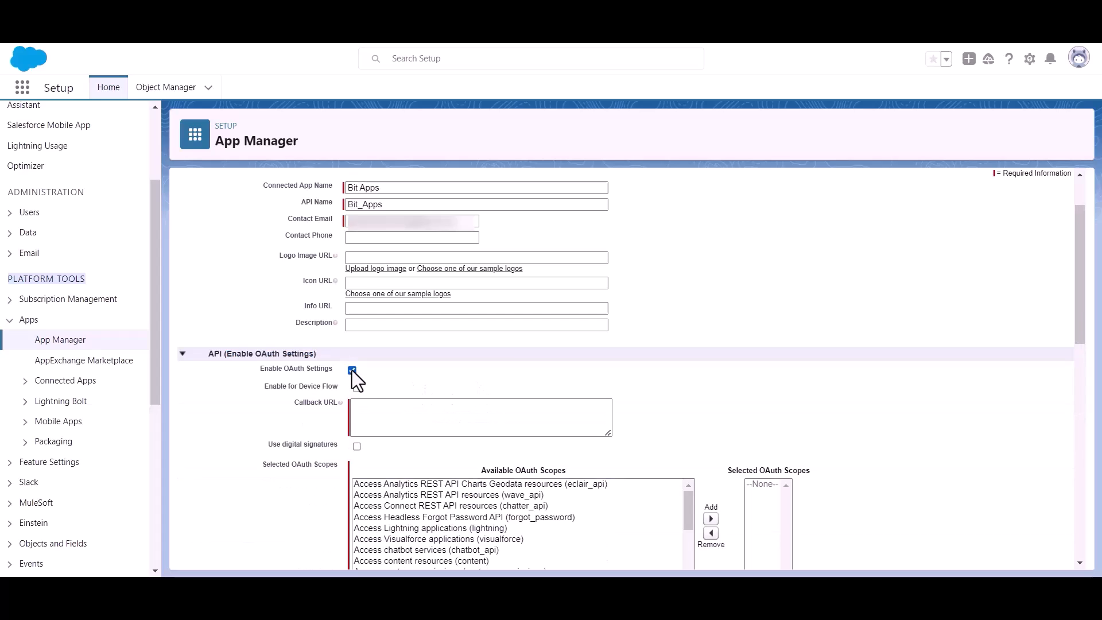
scroll(367, 368, down, 1)
click(385, 339)
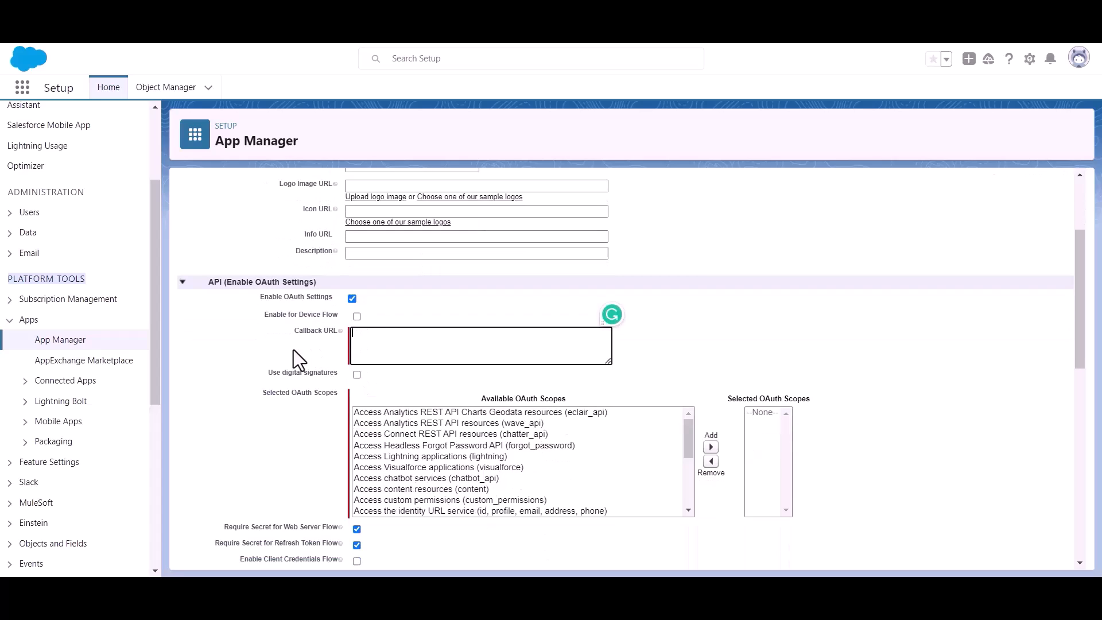
click(223, 12)
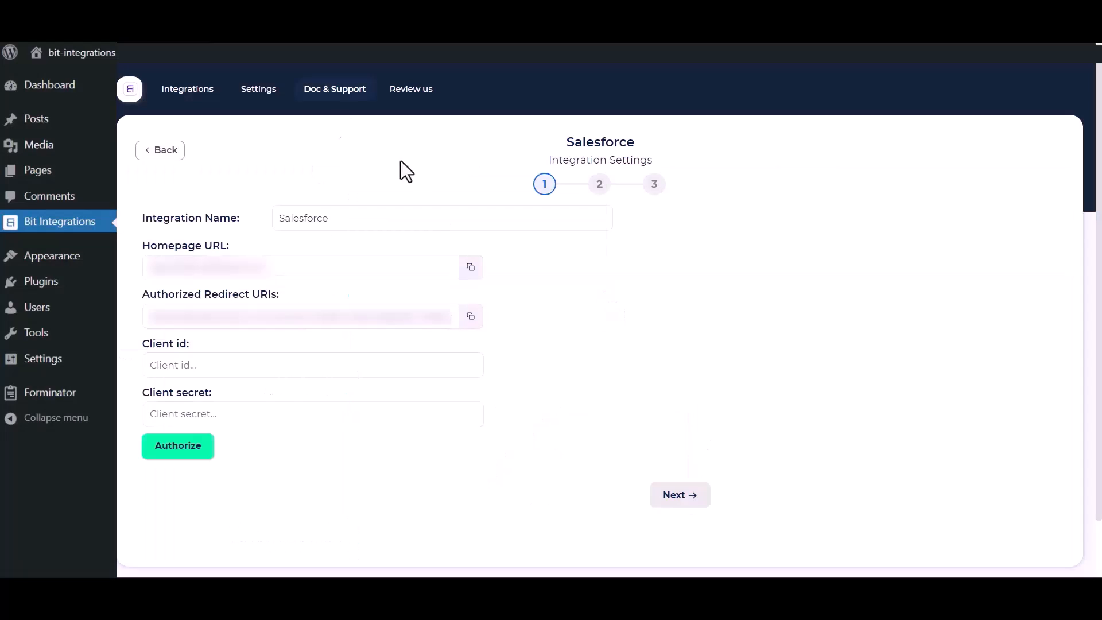
click(470, 320)
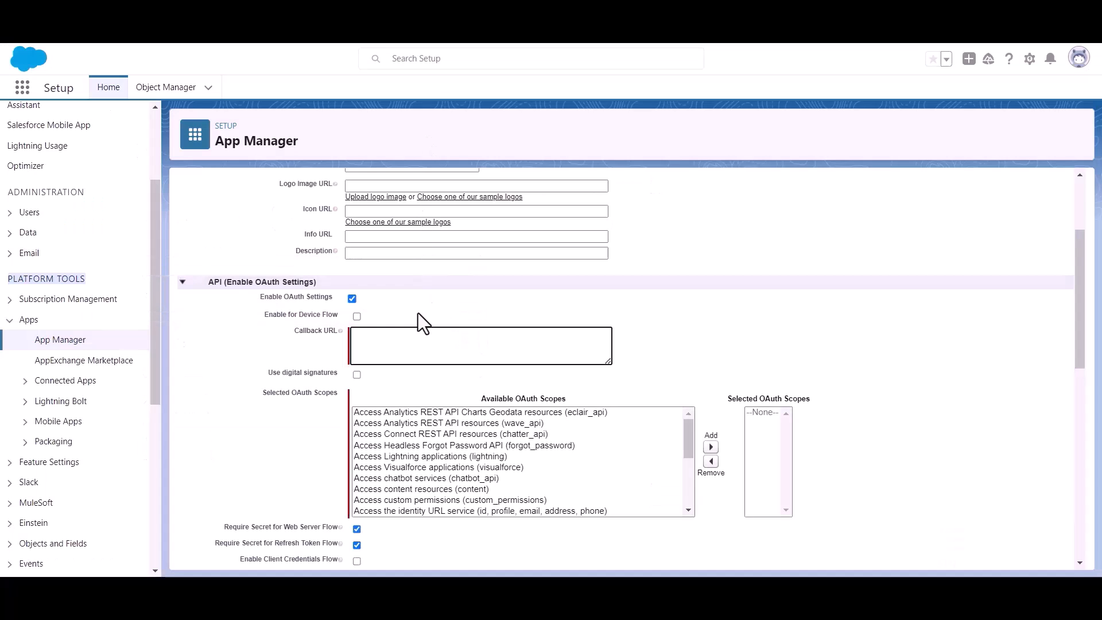
Paste the redirect URI as callback URL, add the Full access (full) scope, and save
key(ctrl+v)
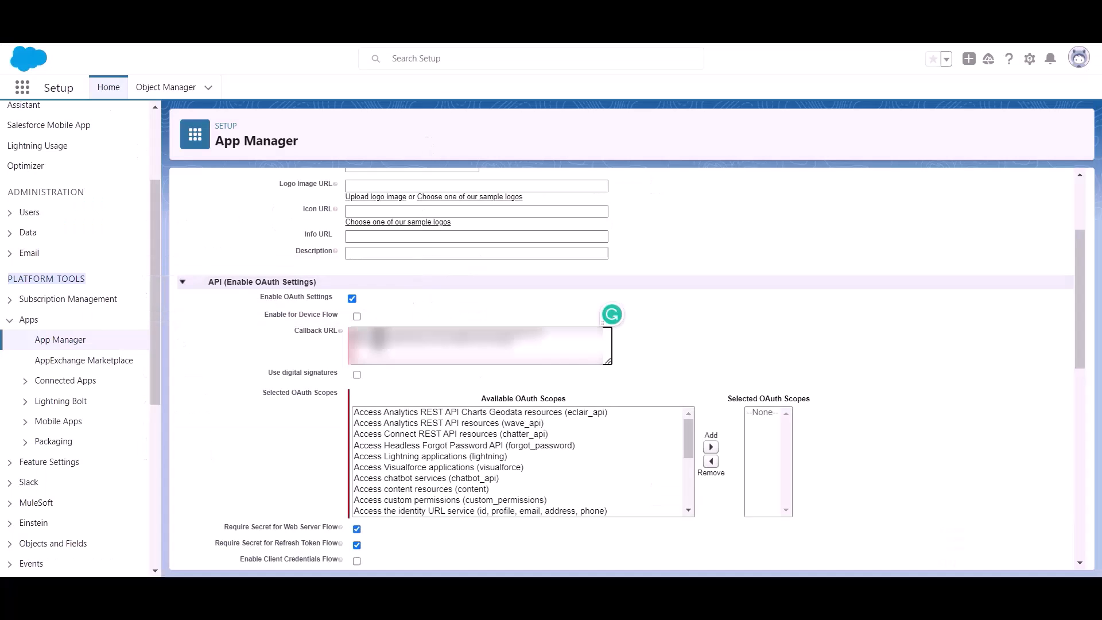
drag(260, 394, 305, 399)
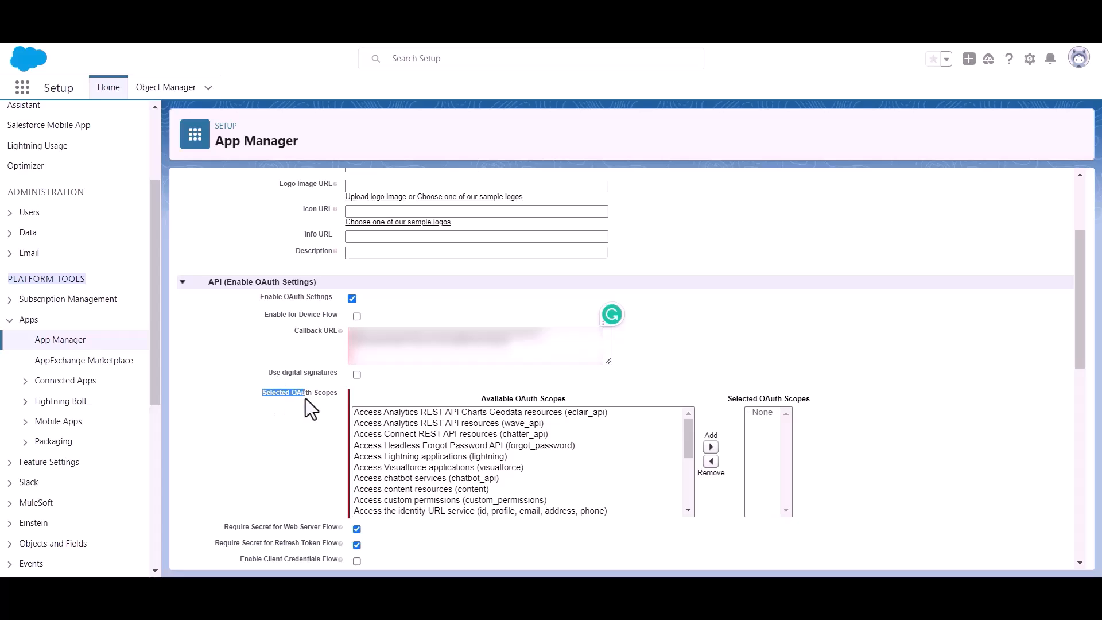
scroll(482, 474, down, 4)
scroll(487, 462, up, 2)
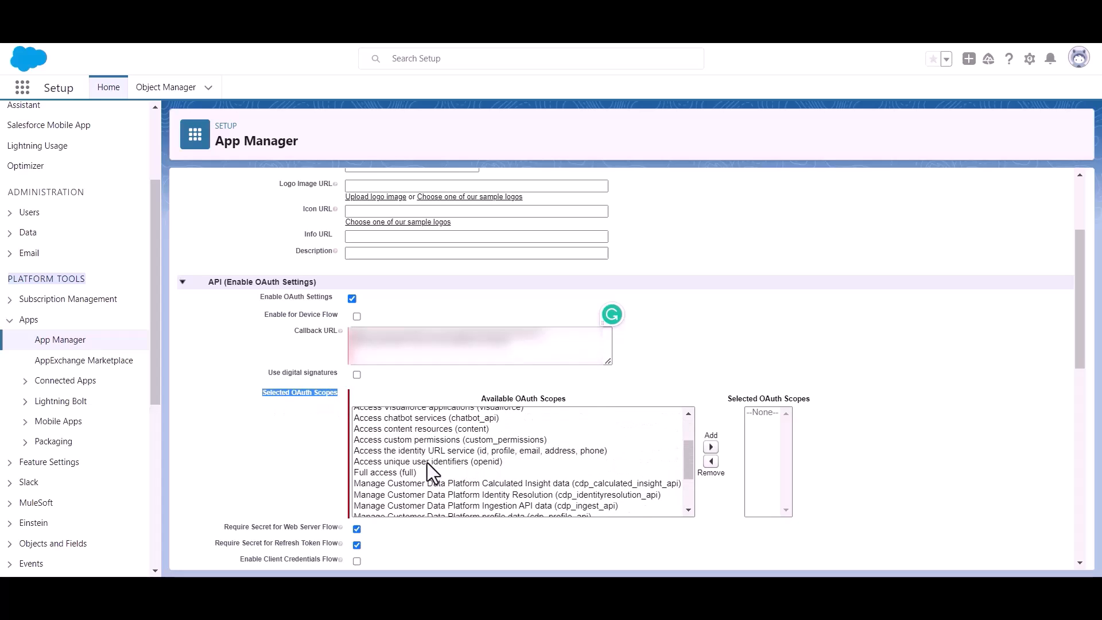
click(371, 472)
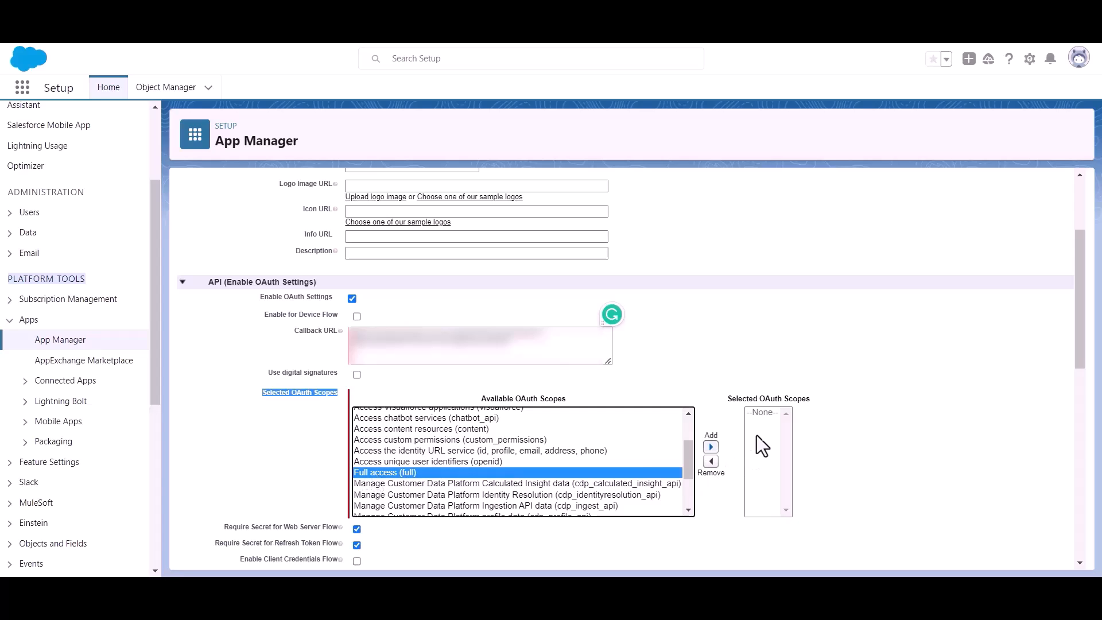
click(711, 447)
scroll(548, 415, down, 12)
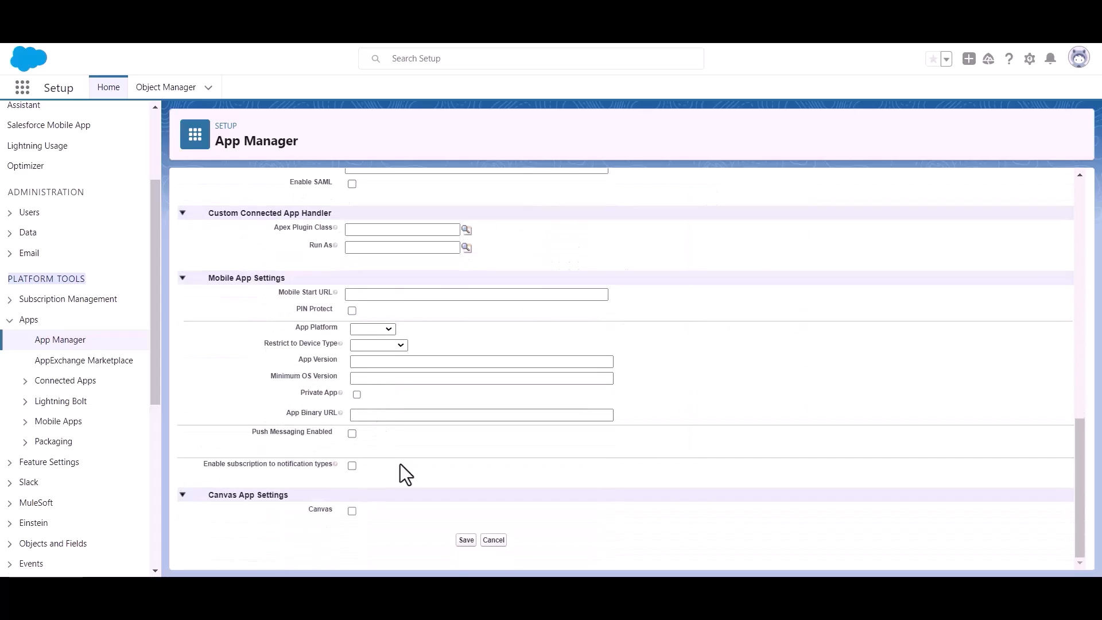
click(466, 545)
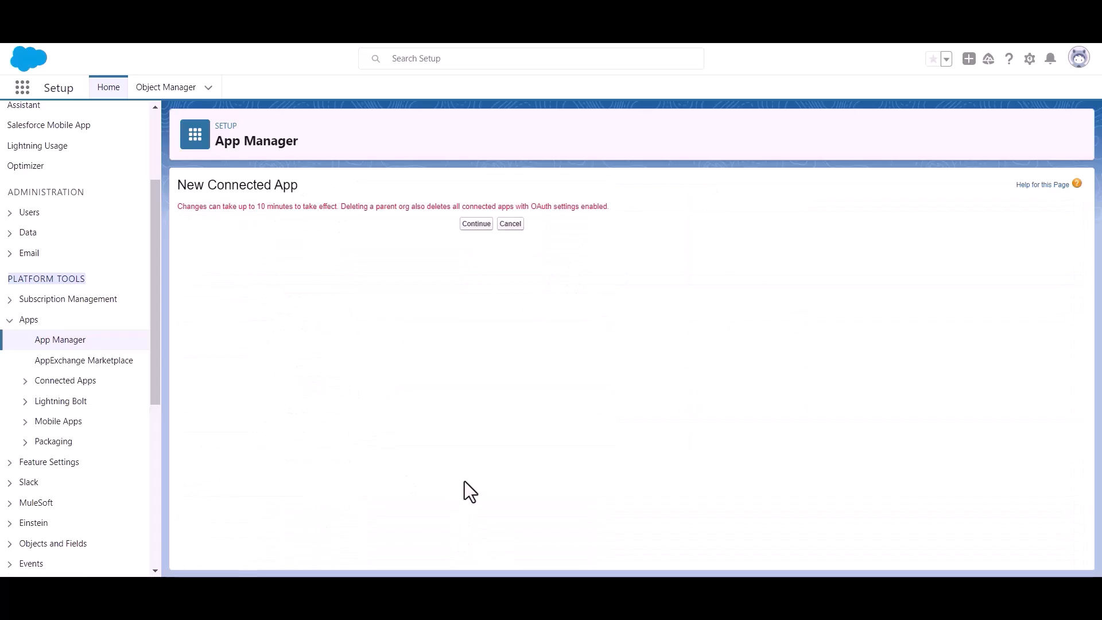
click(467, 225)
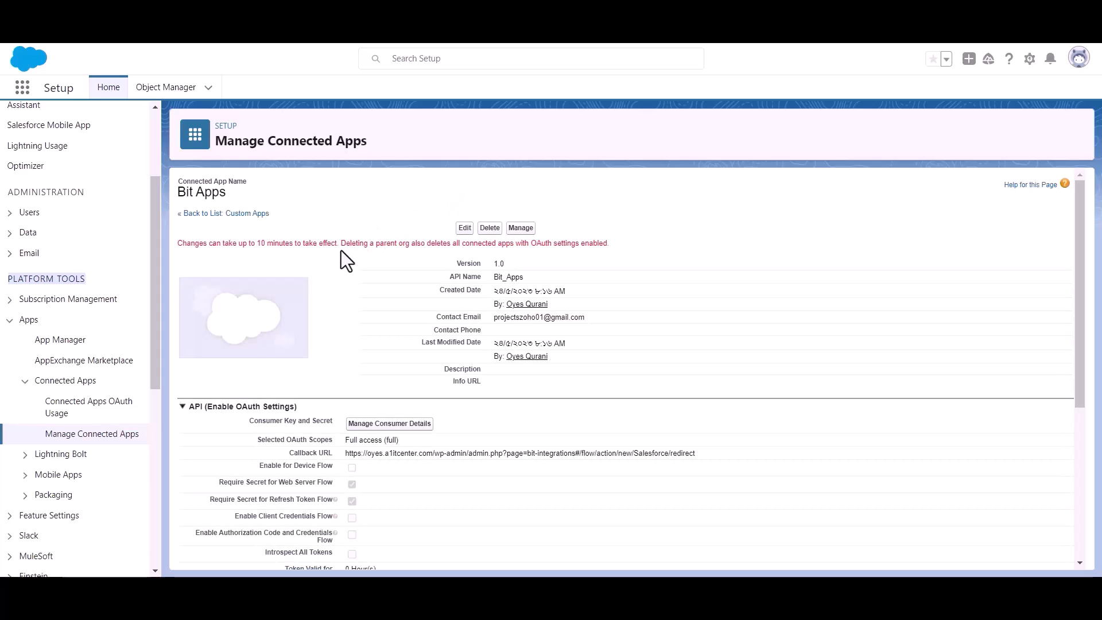
Review the saved Bit Apps details, noting the ten-minute propagation notice
triple_click(283, 245)
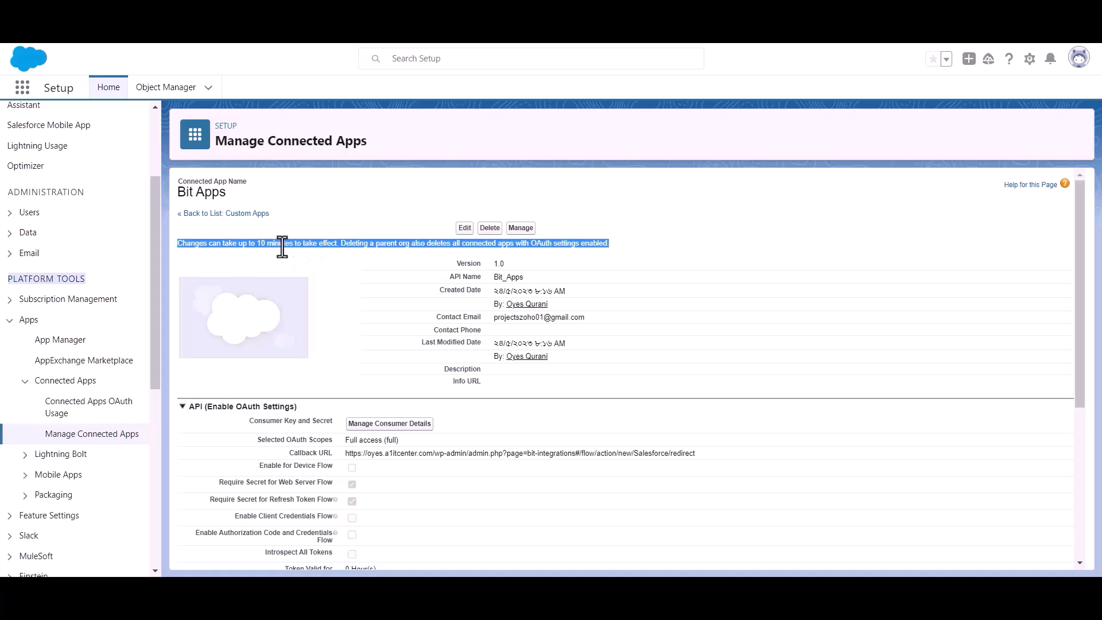
click(349, 251)
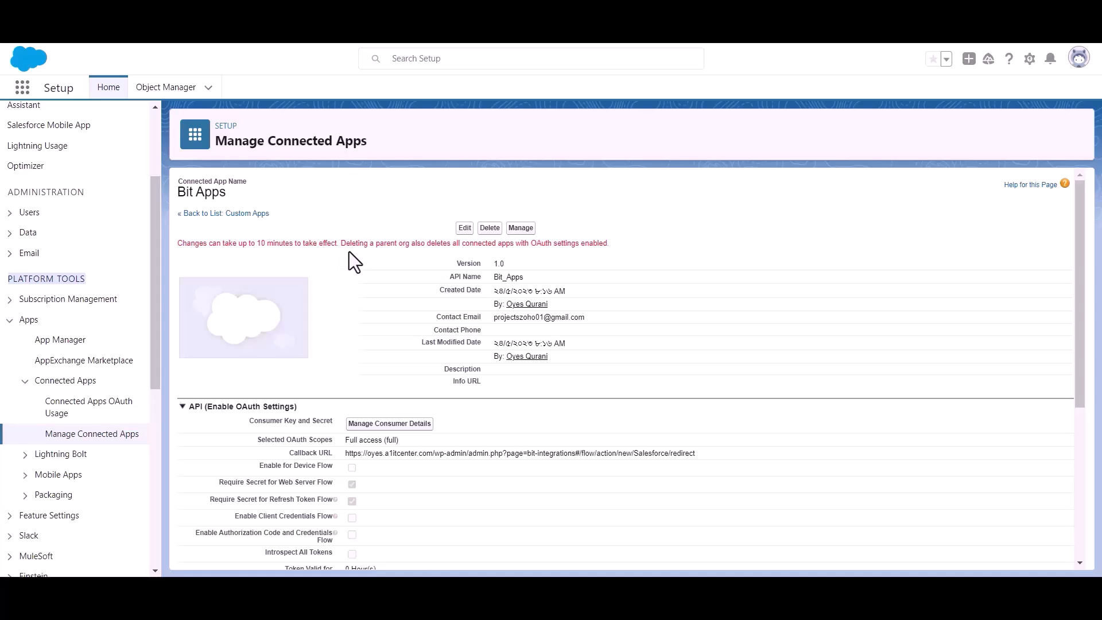
scroll(349, 253, down, 1)
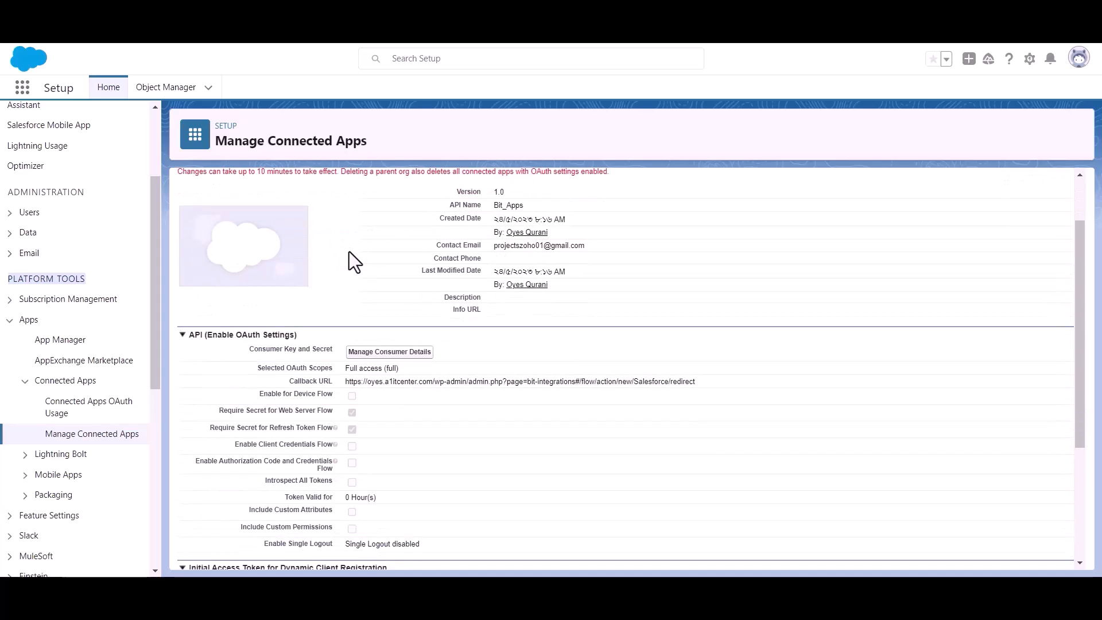
Open Manage Consumer Details and verify identity with the emailed verification code
click(389, 353)
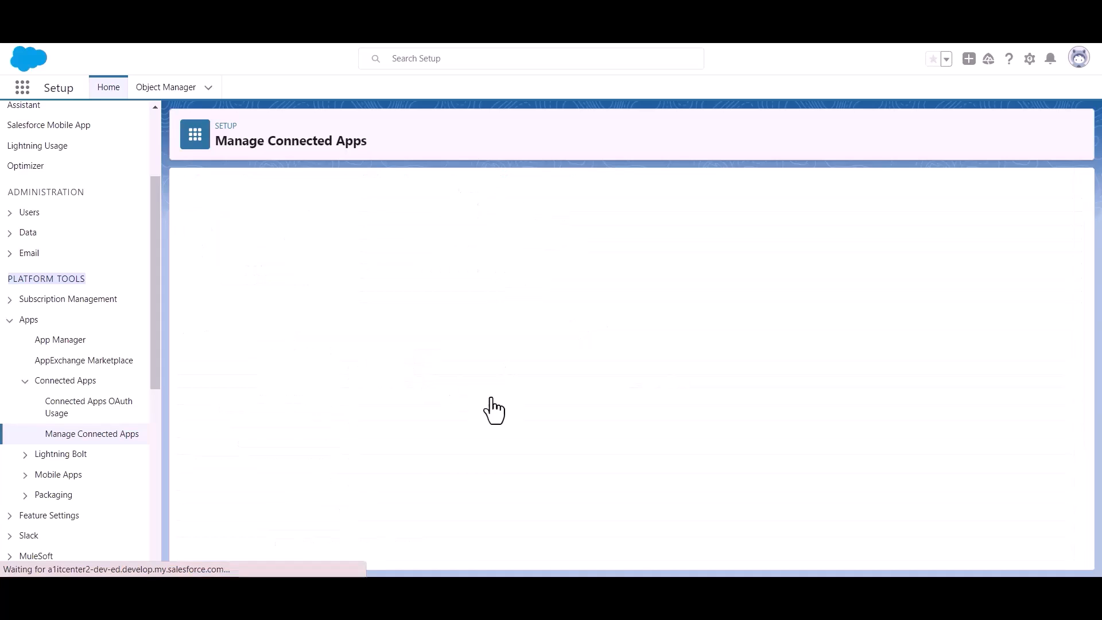
click(523, 421)
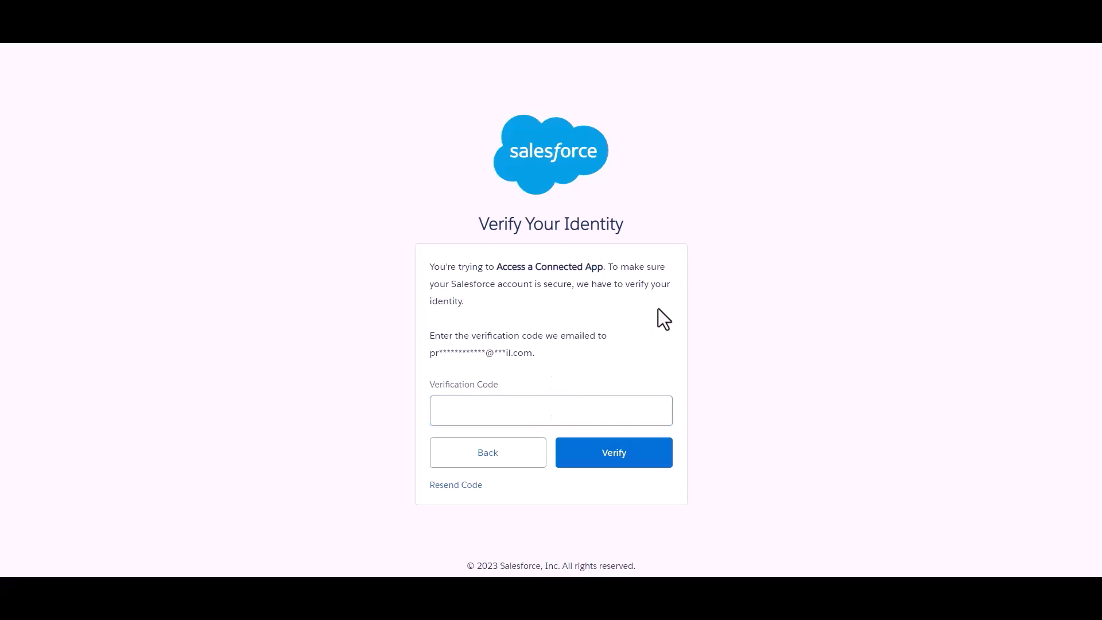
key(ctrl+v)
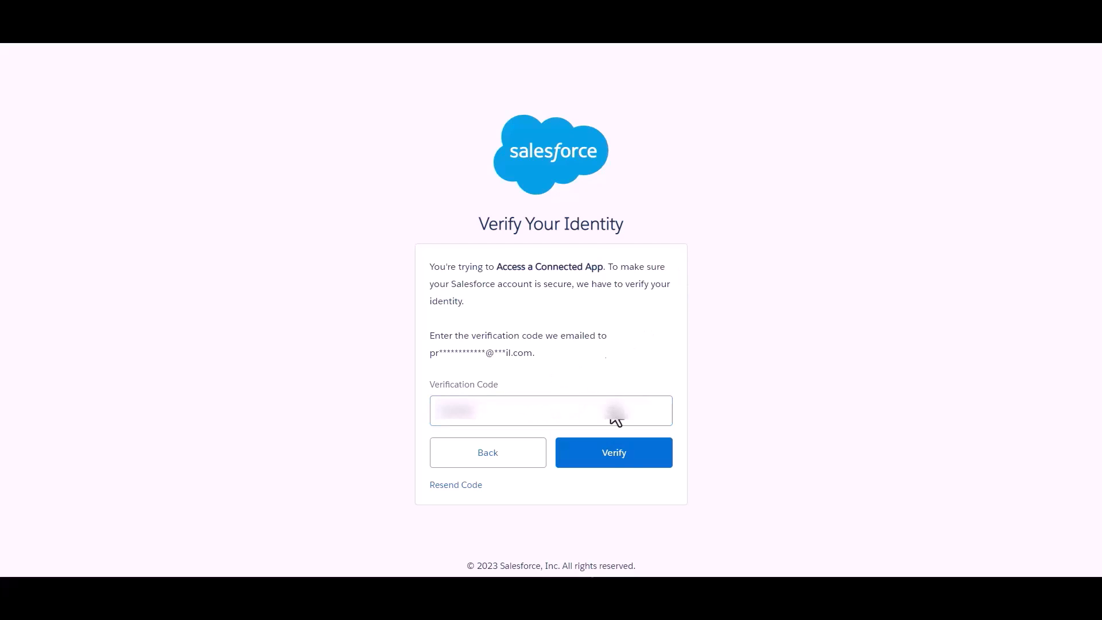
click(622, 462)
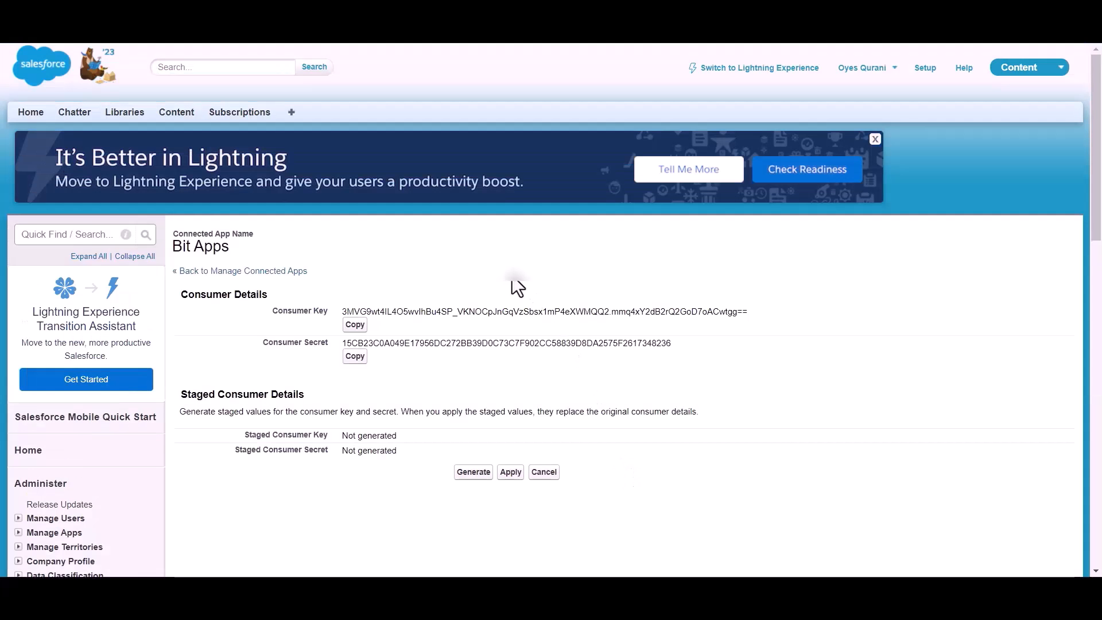
Copy the Bit Apps consumer key and return to Bit Integrations
scroll(517, 287, down, 1)
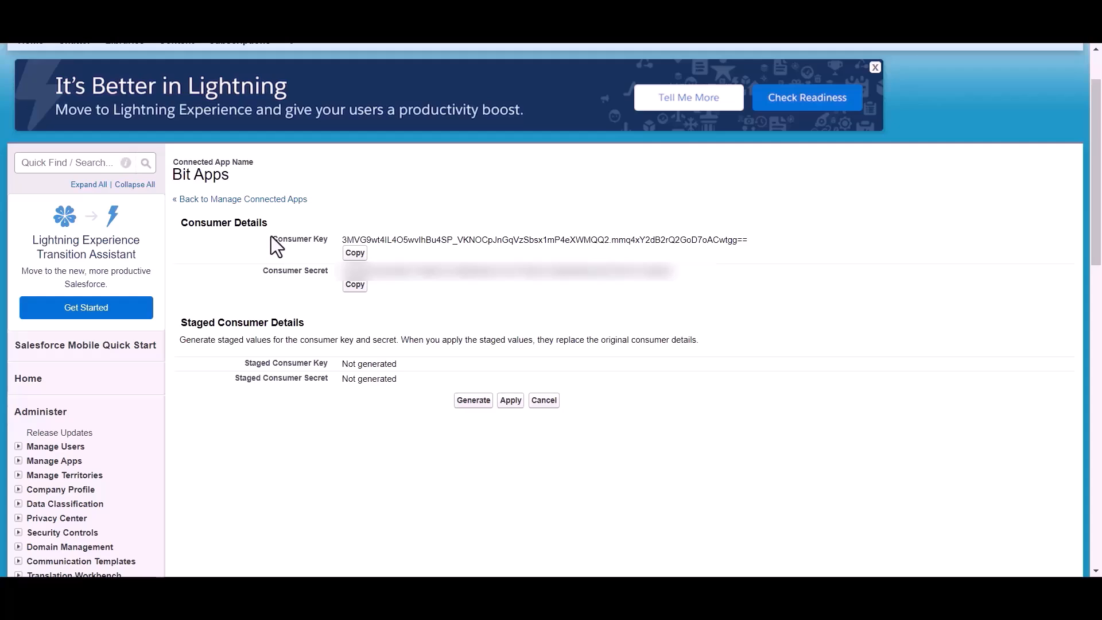
drag(254, 273, 332, 273)
click(392, 301)
scroll(391, 300, up, 1)
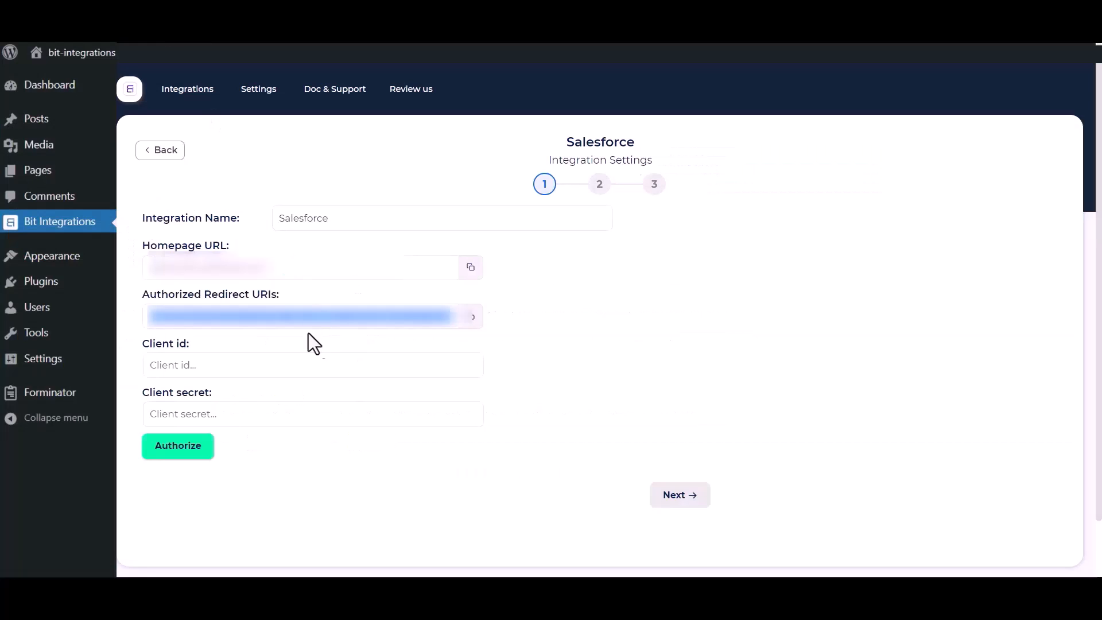
Paste the Salesforce consumer key into Client id and the consumer secret into Client secret
click(236, 364)
key(ctrl+v)
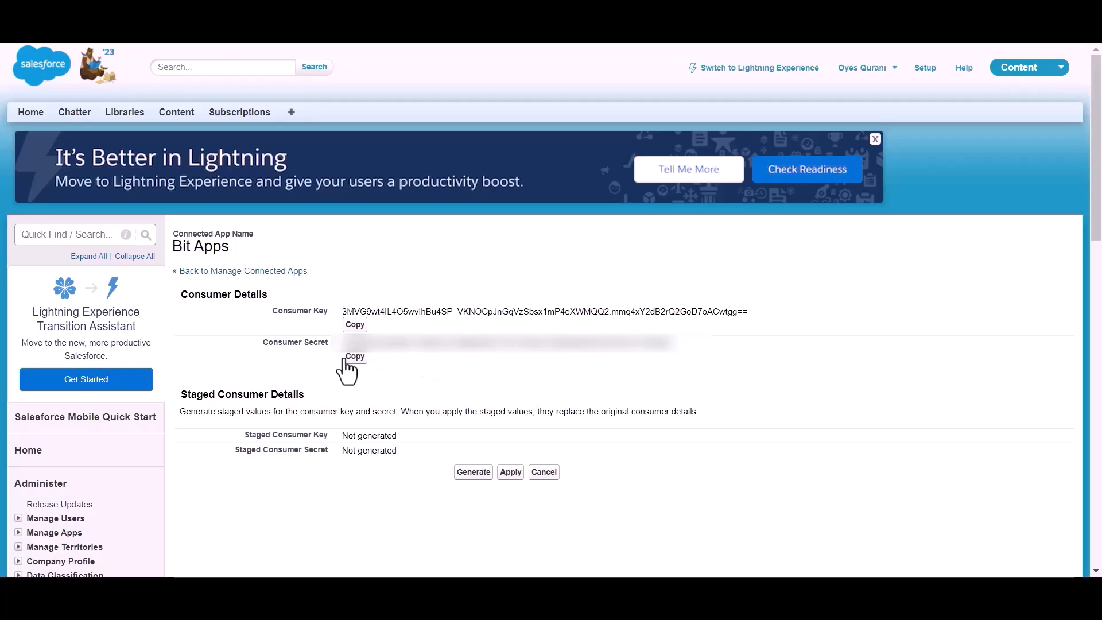
click(354, 358)
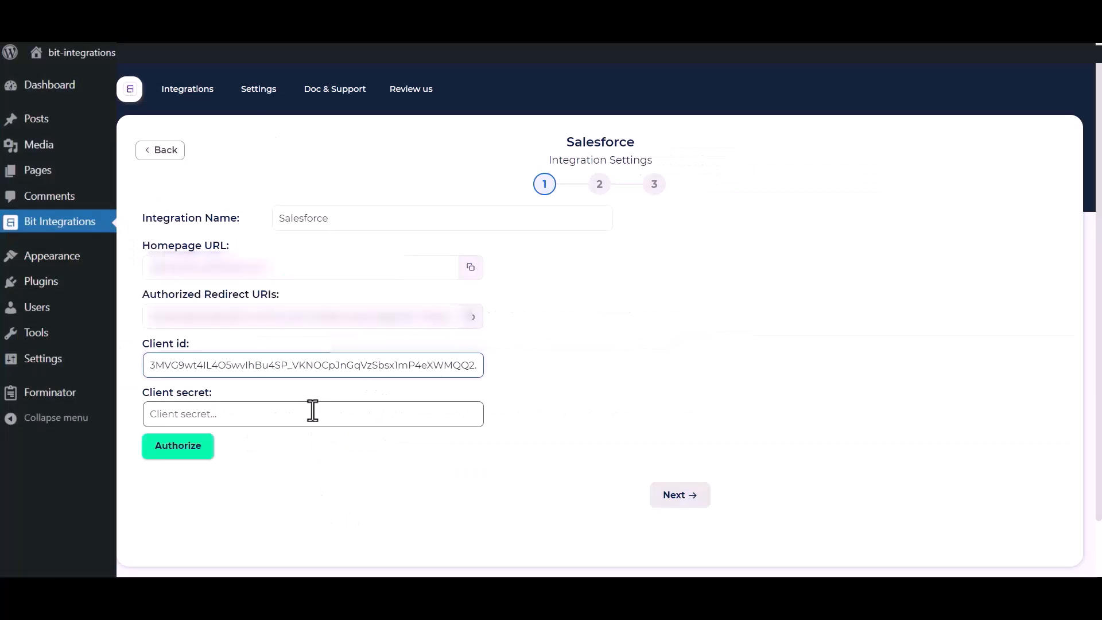
click(313, 411)
key(ctrl+v)
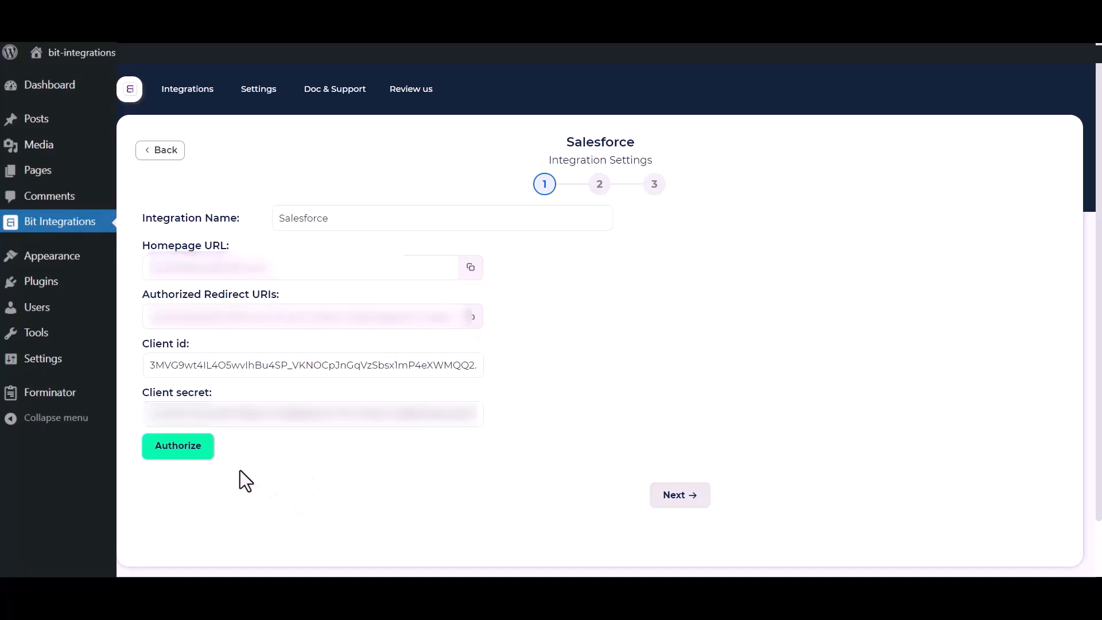
Authorize the Salesforce connection and allow access in the Salesforce consent popup
click(177, 446)
scroll(165, 212, down, 6)
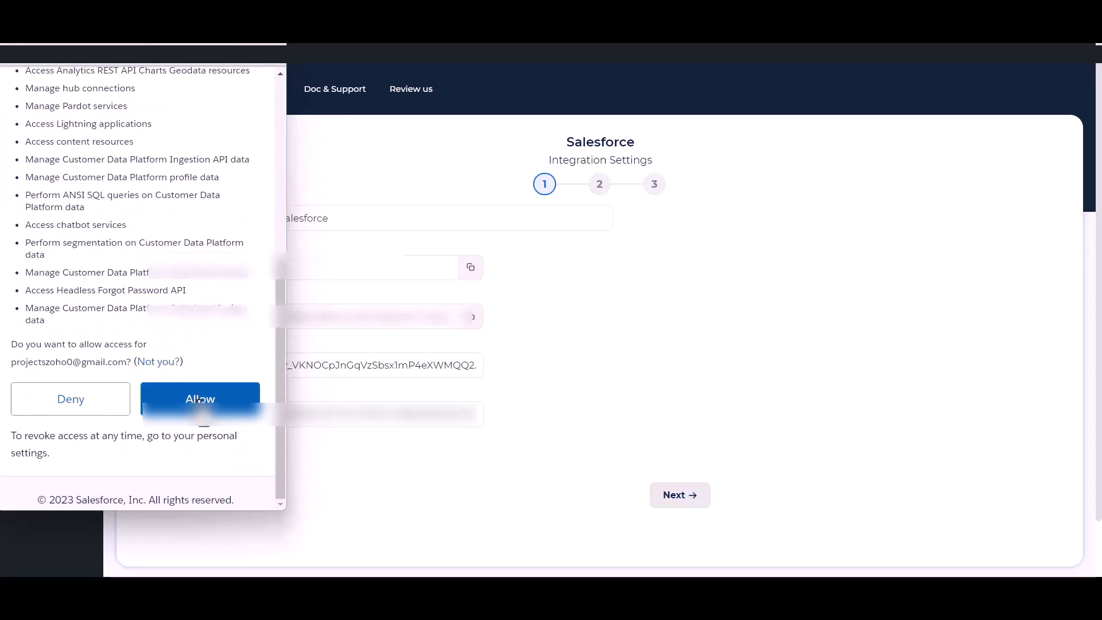
click(199, 400)
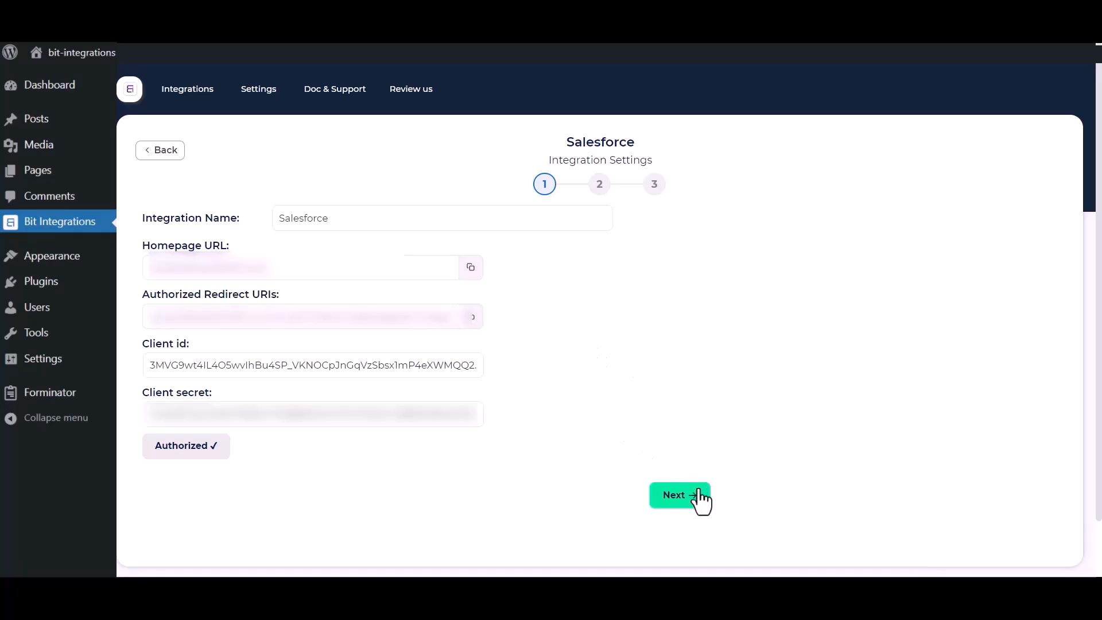
Choose the Create lead action for the Salesforce integration
click(683, 501)
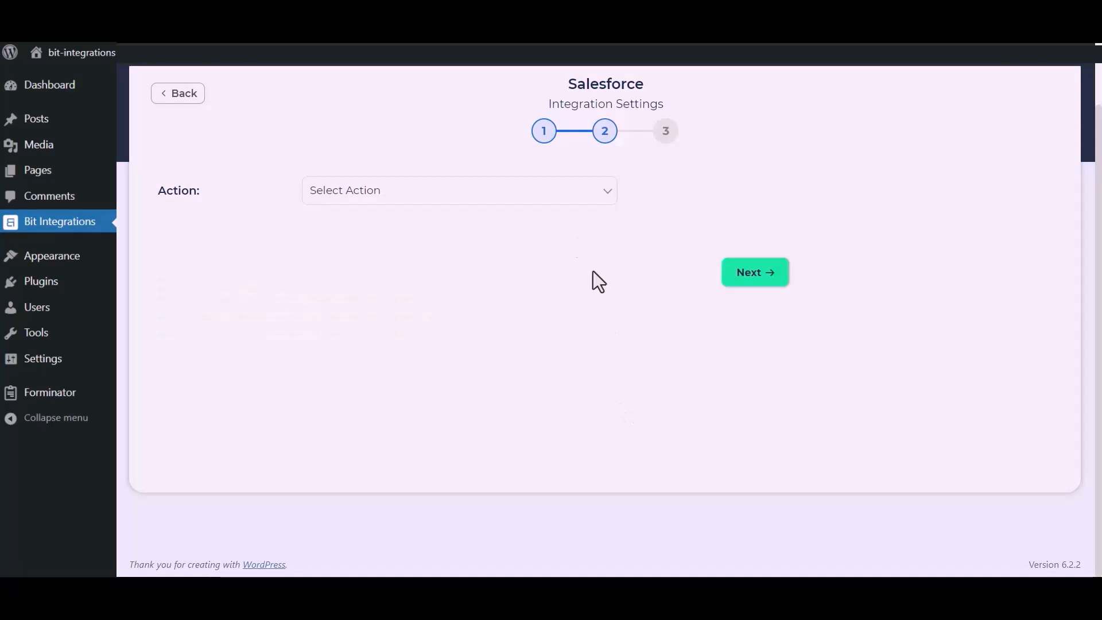
click(544, 195)
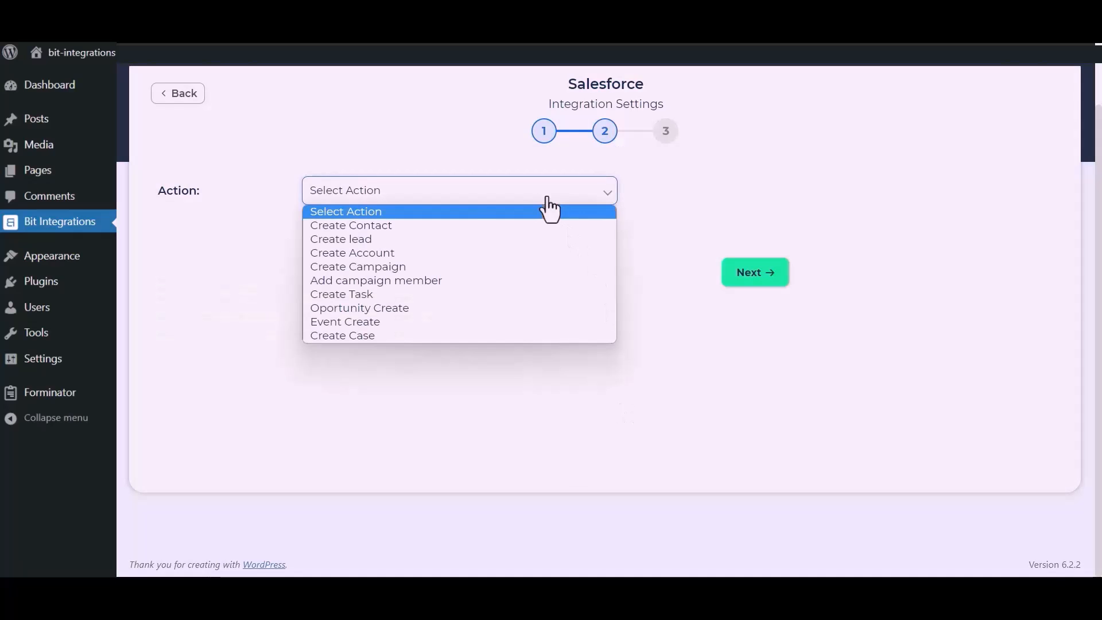
click(384, 241)
Map form Name to Last Name, Email to Email, and custom value 'Bit Apps' to Company
click(366, 310)
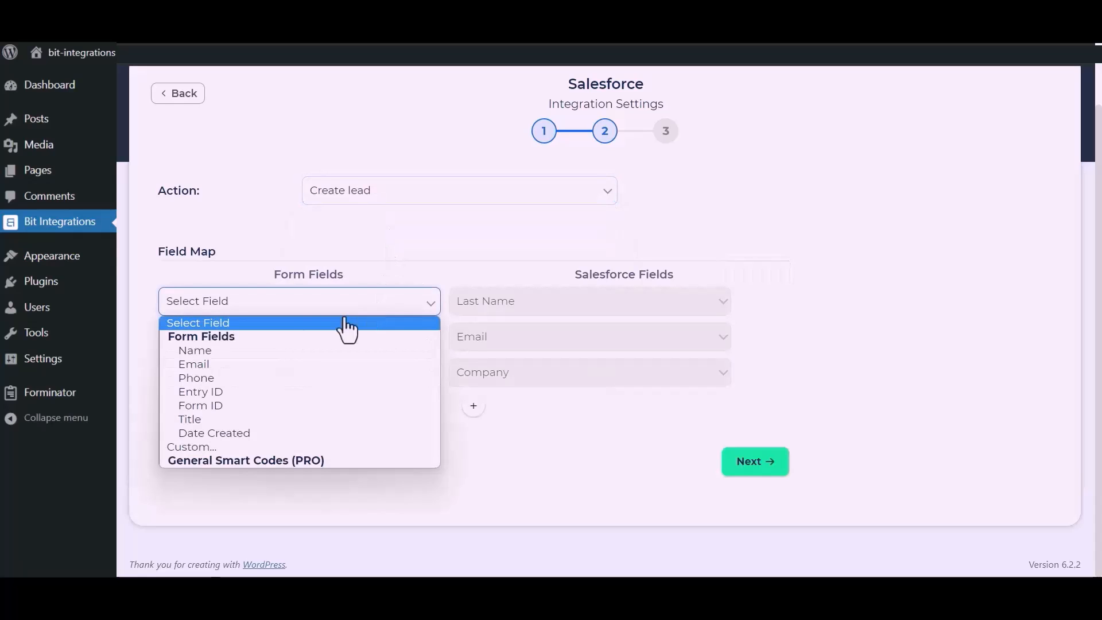
click(260, 351)
click(293, 344)
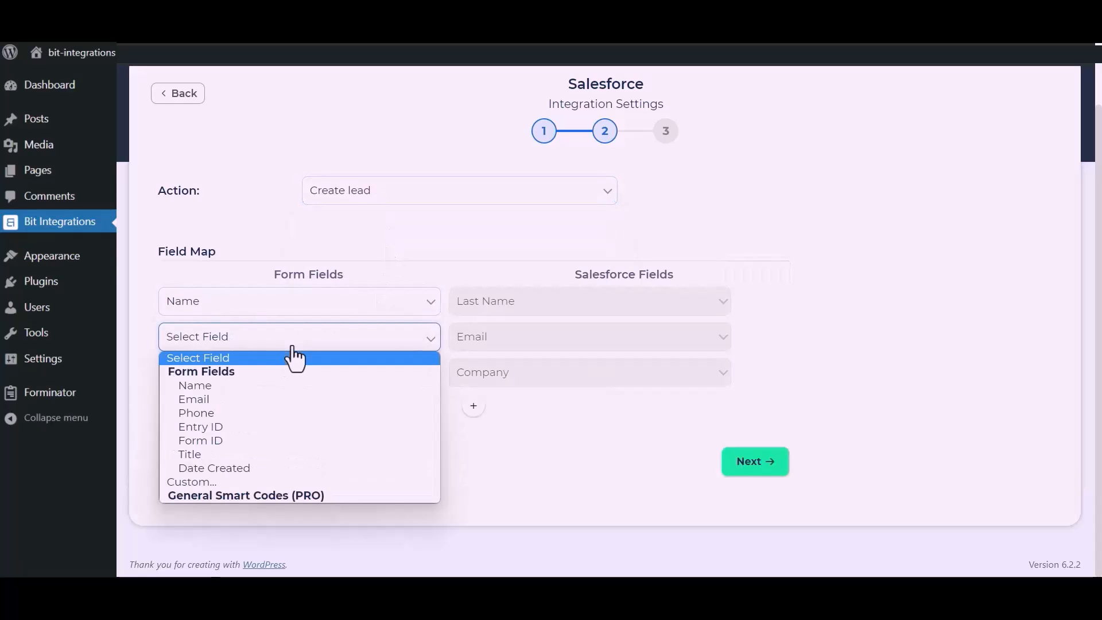
click(233, 399)
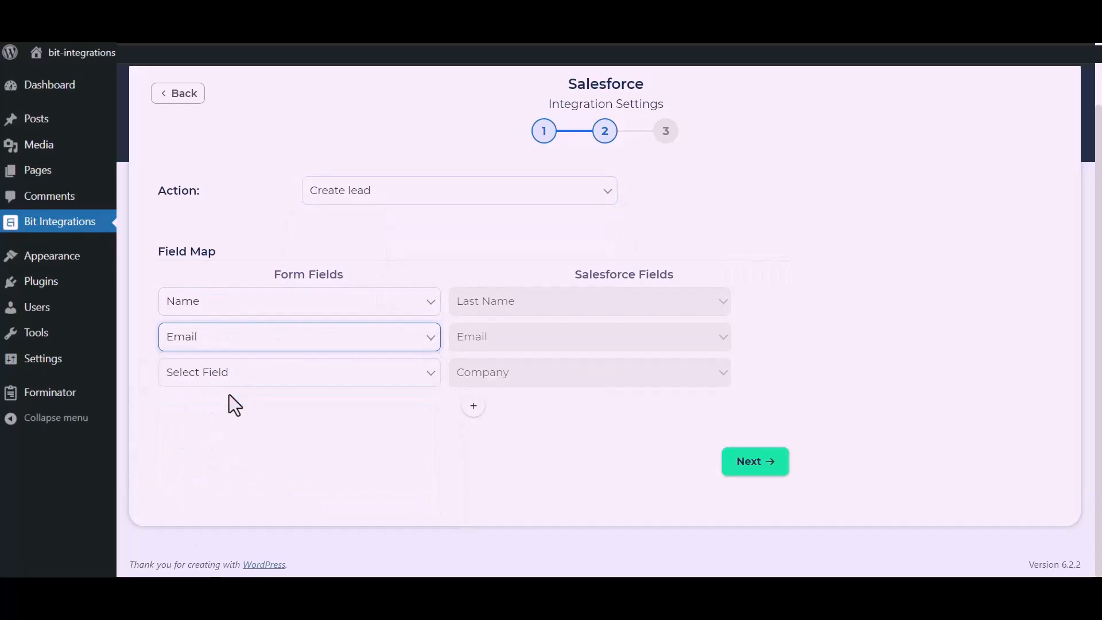
click(266, 384)
click(197, 517)
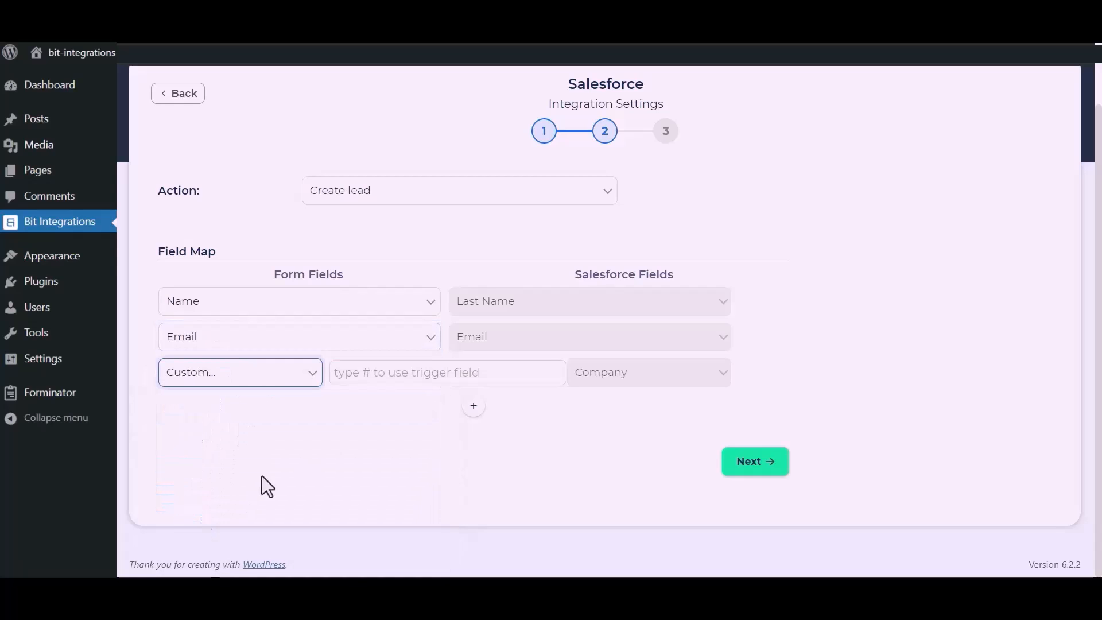
click(386, 381)
text(B)
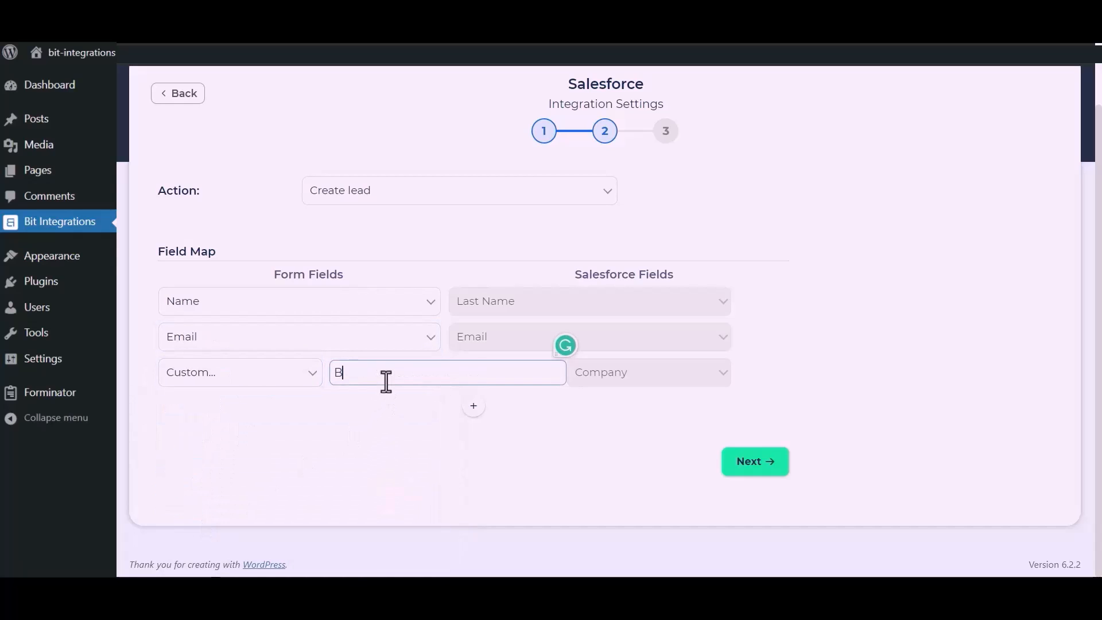
text(it Apps)
drag(421, 444, 467, 383)
Add a mapping row sending the form's Phone to Salesforce Phone
click(476, 407)
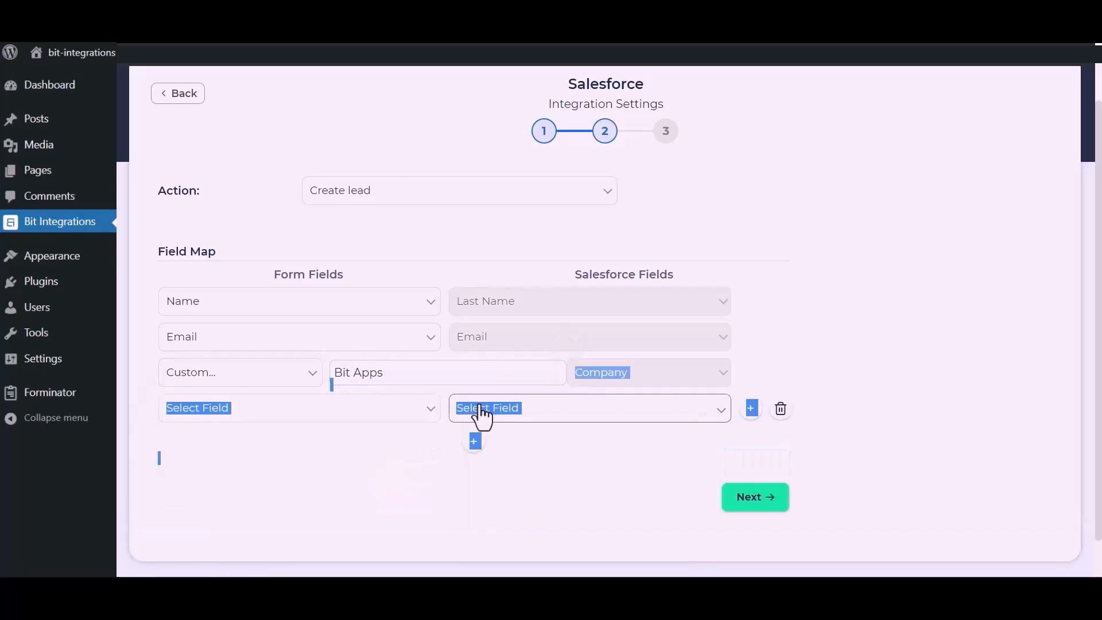
click(431, 410)
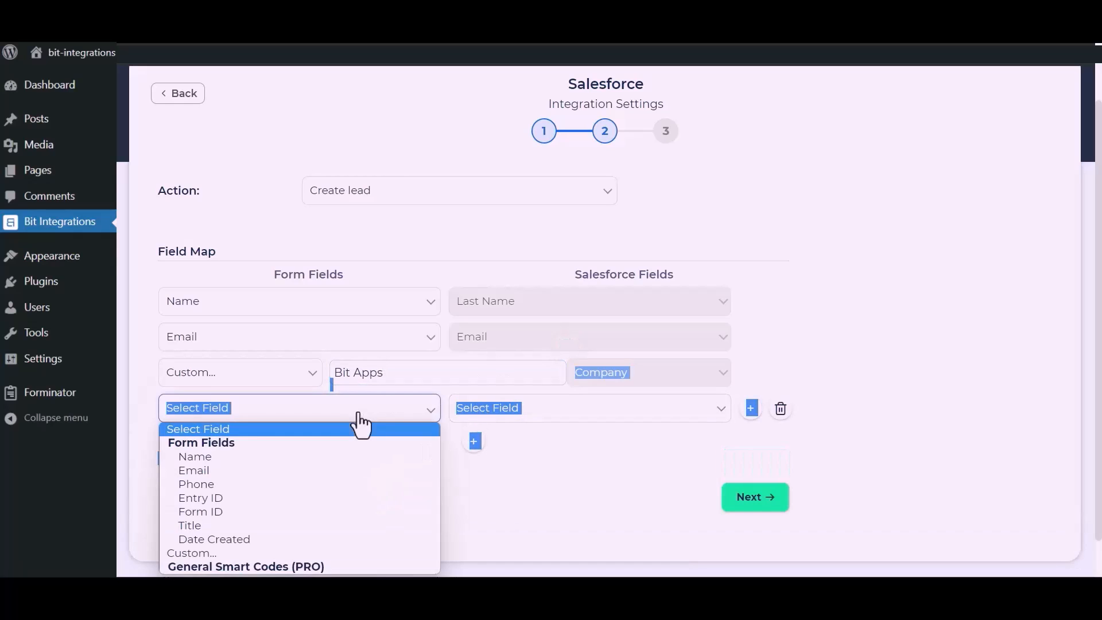
click(198, 483)
click(542, 446)
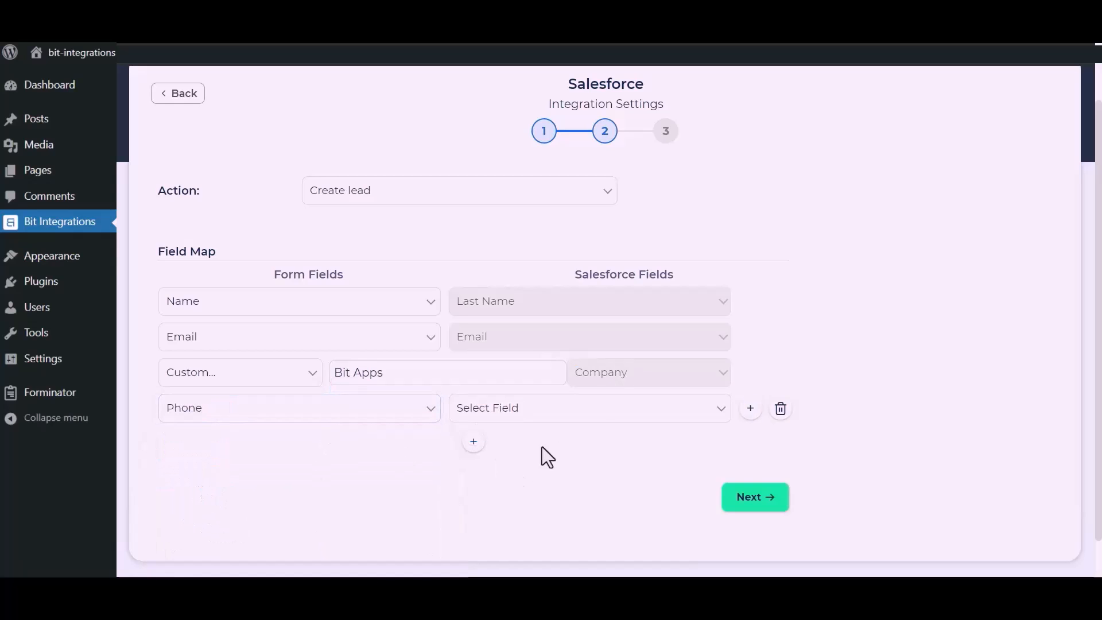
click(597, 412)
click(491, 236)
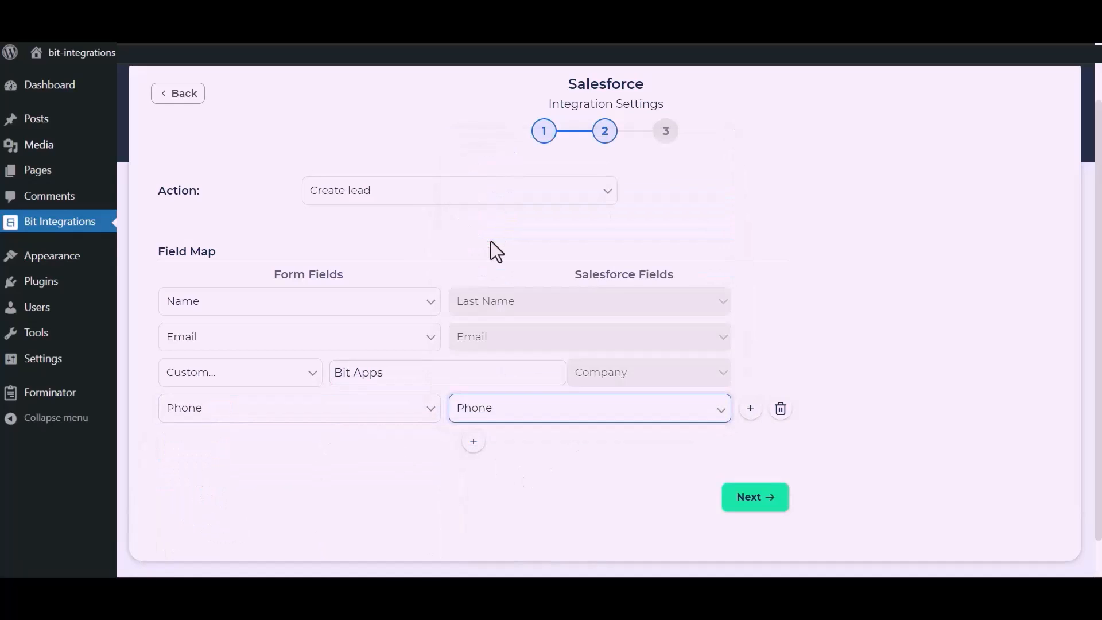
Finish and save the integration
click(758, 495)
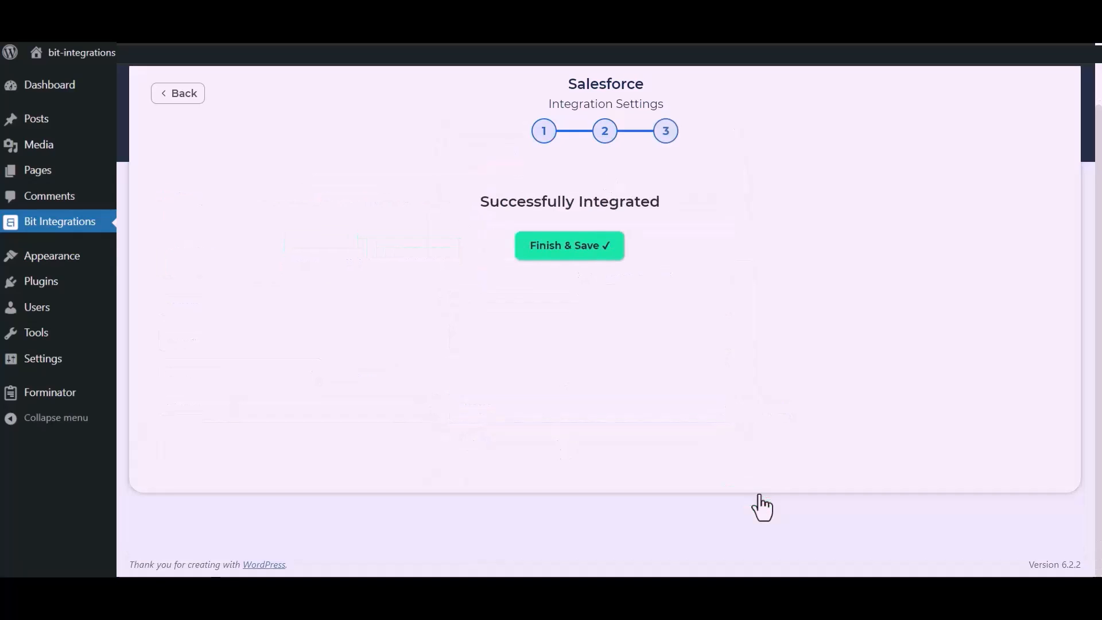
click(611, 252)
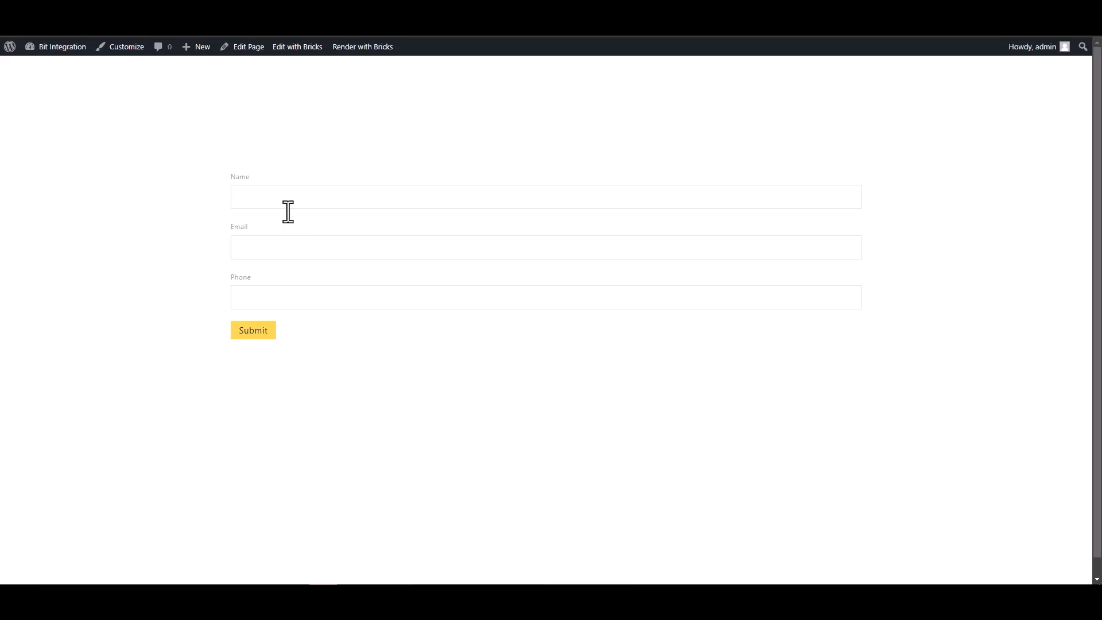
click(336, 195)
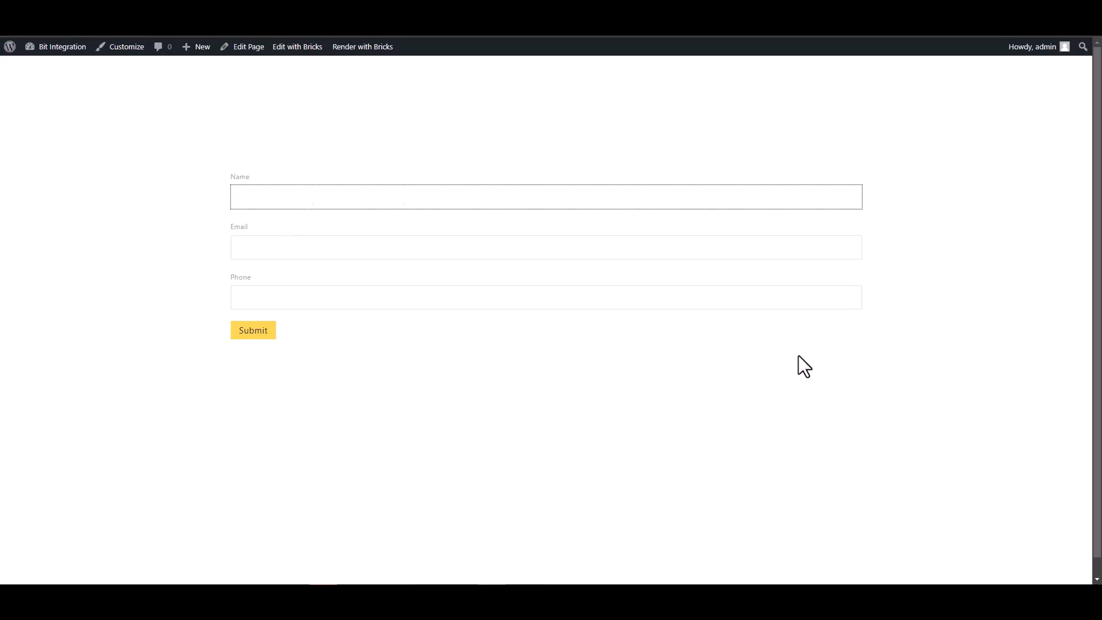
Submit a test form entry named 'Bit Integrations' with a support e-mail and a phone number
text(Bit Integration)
click(851, 248)
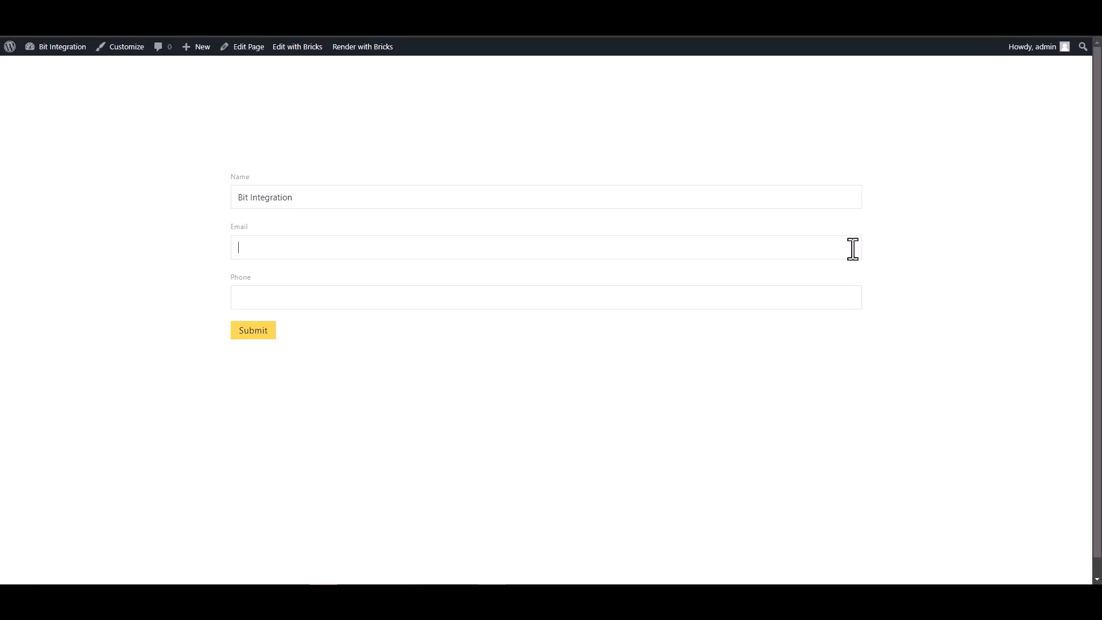
click(422, 192)
text(s)
click(442, 253)
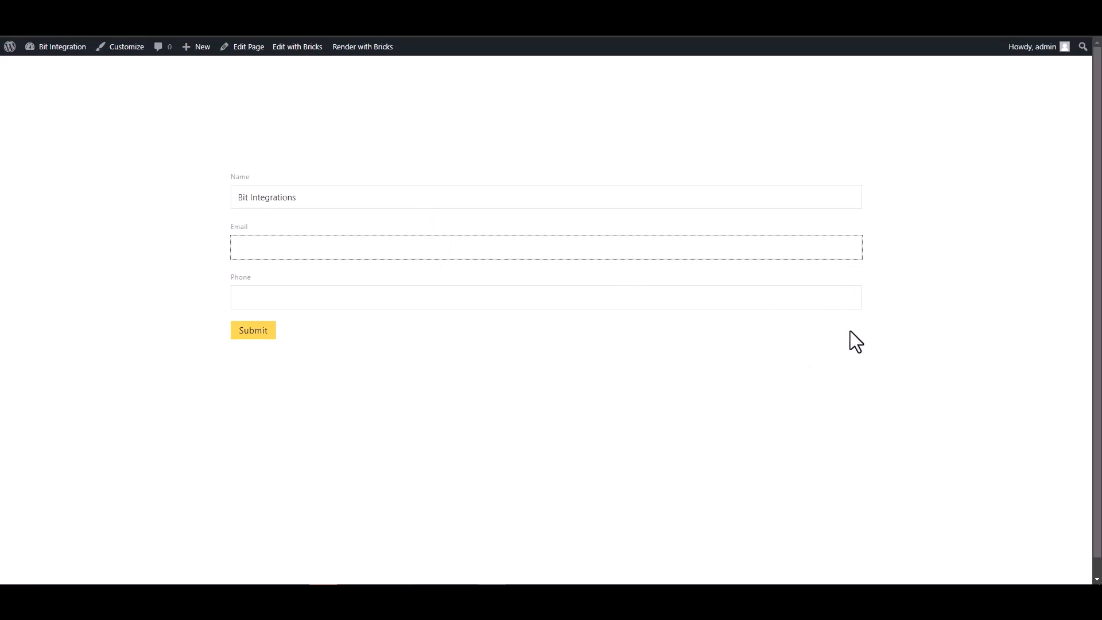
click(810, 293)
text(444555666)
click(274, 333)
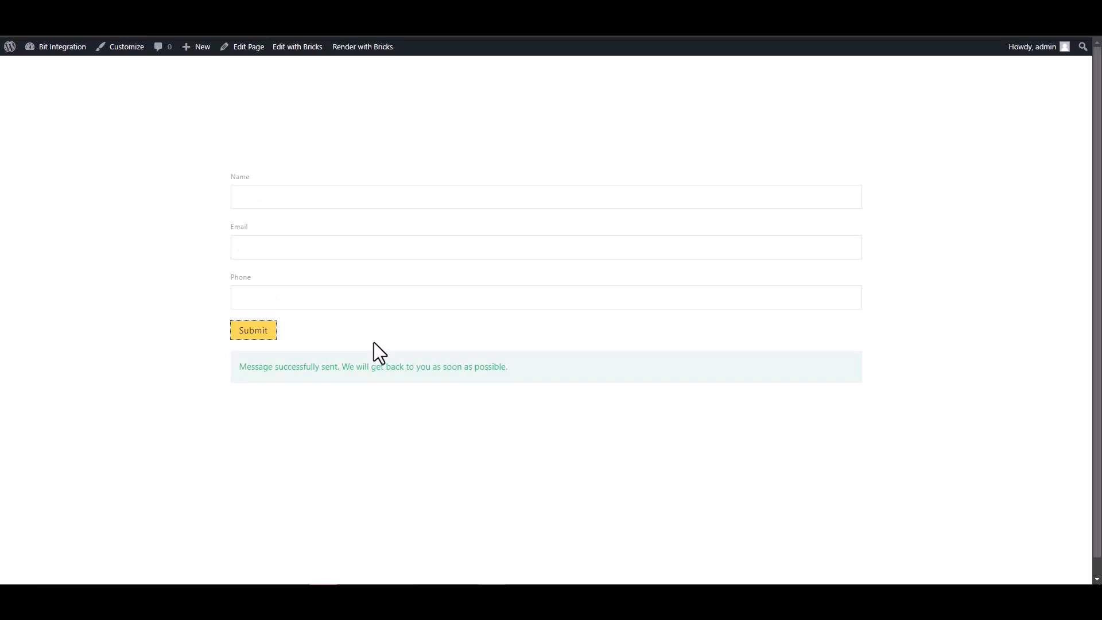
drag(240, 367, 358, 375)
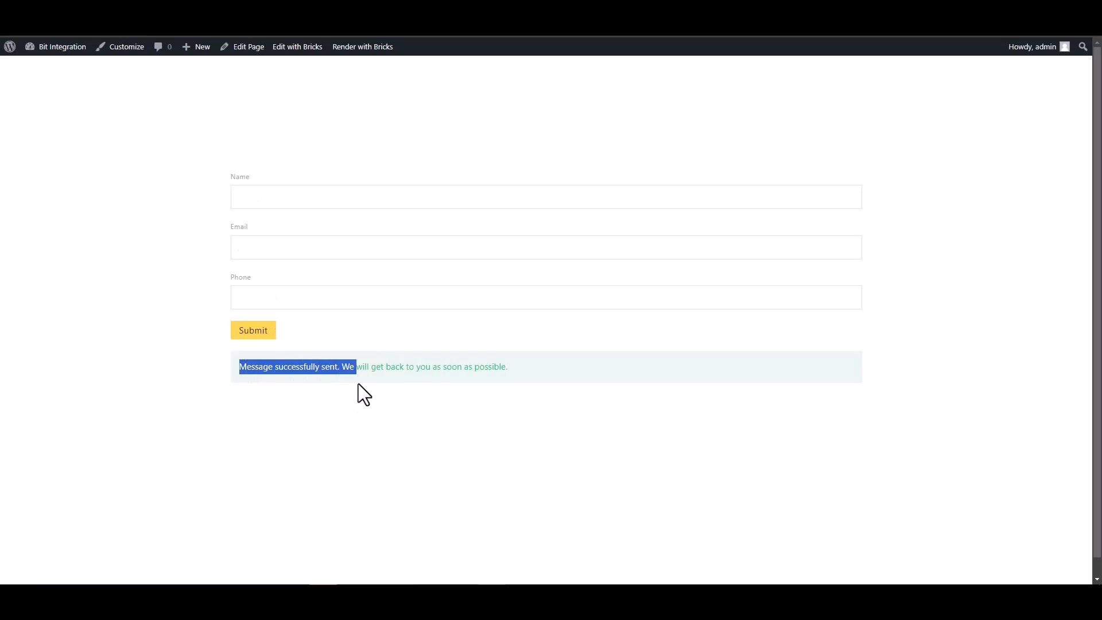
click(359, 381)
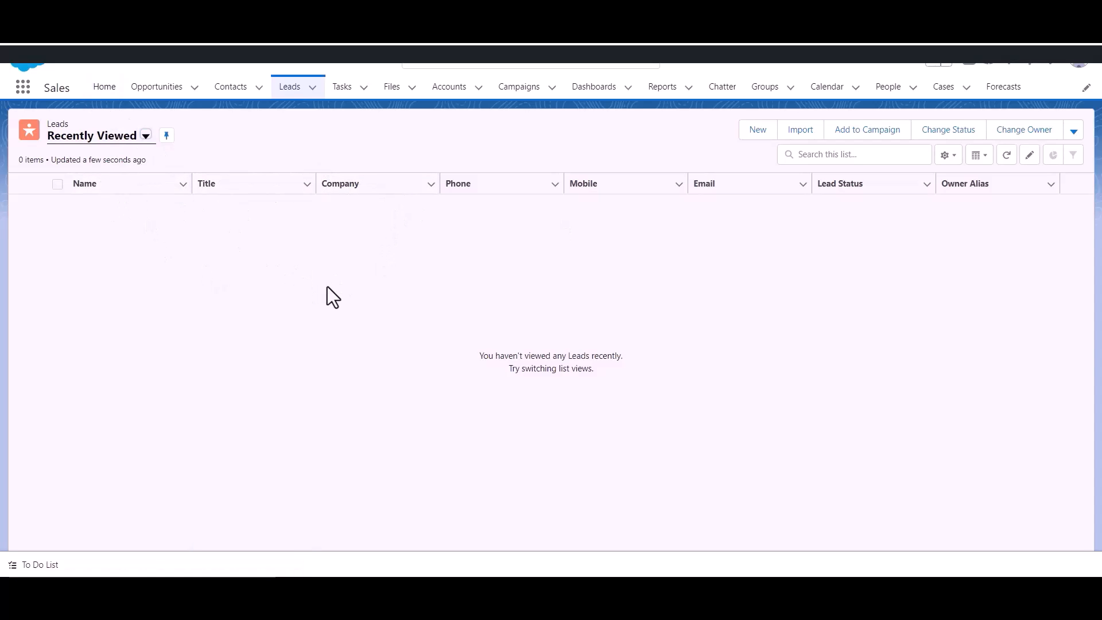
Reload the Salesforce Leads list to show the new Bit Integrations lead
click(298, 97)
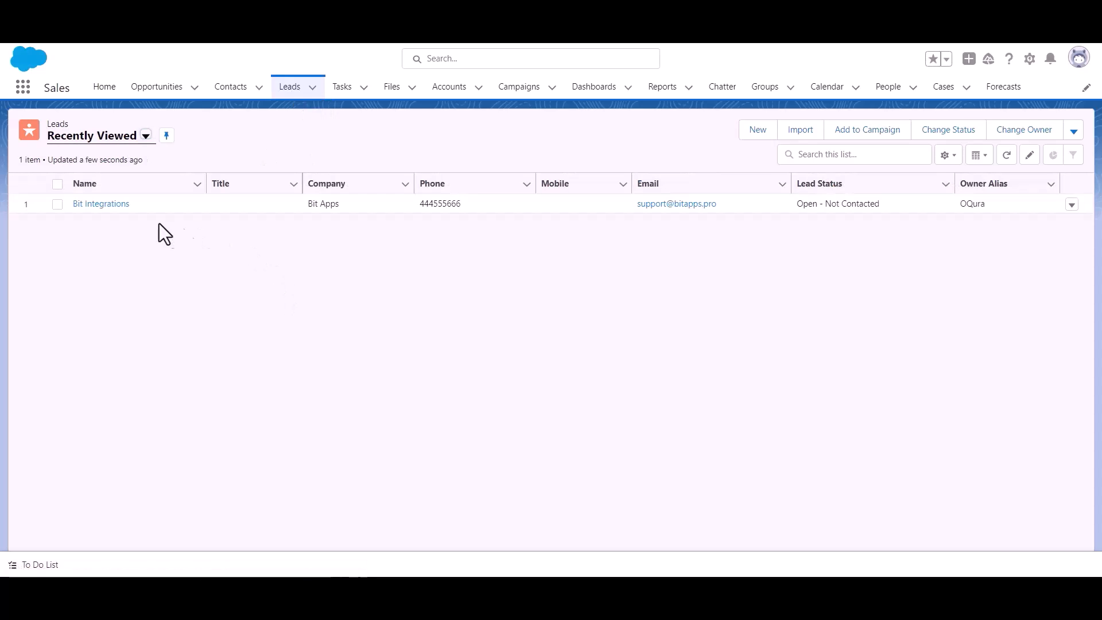